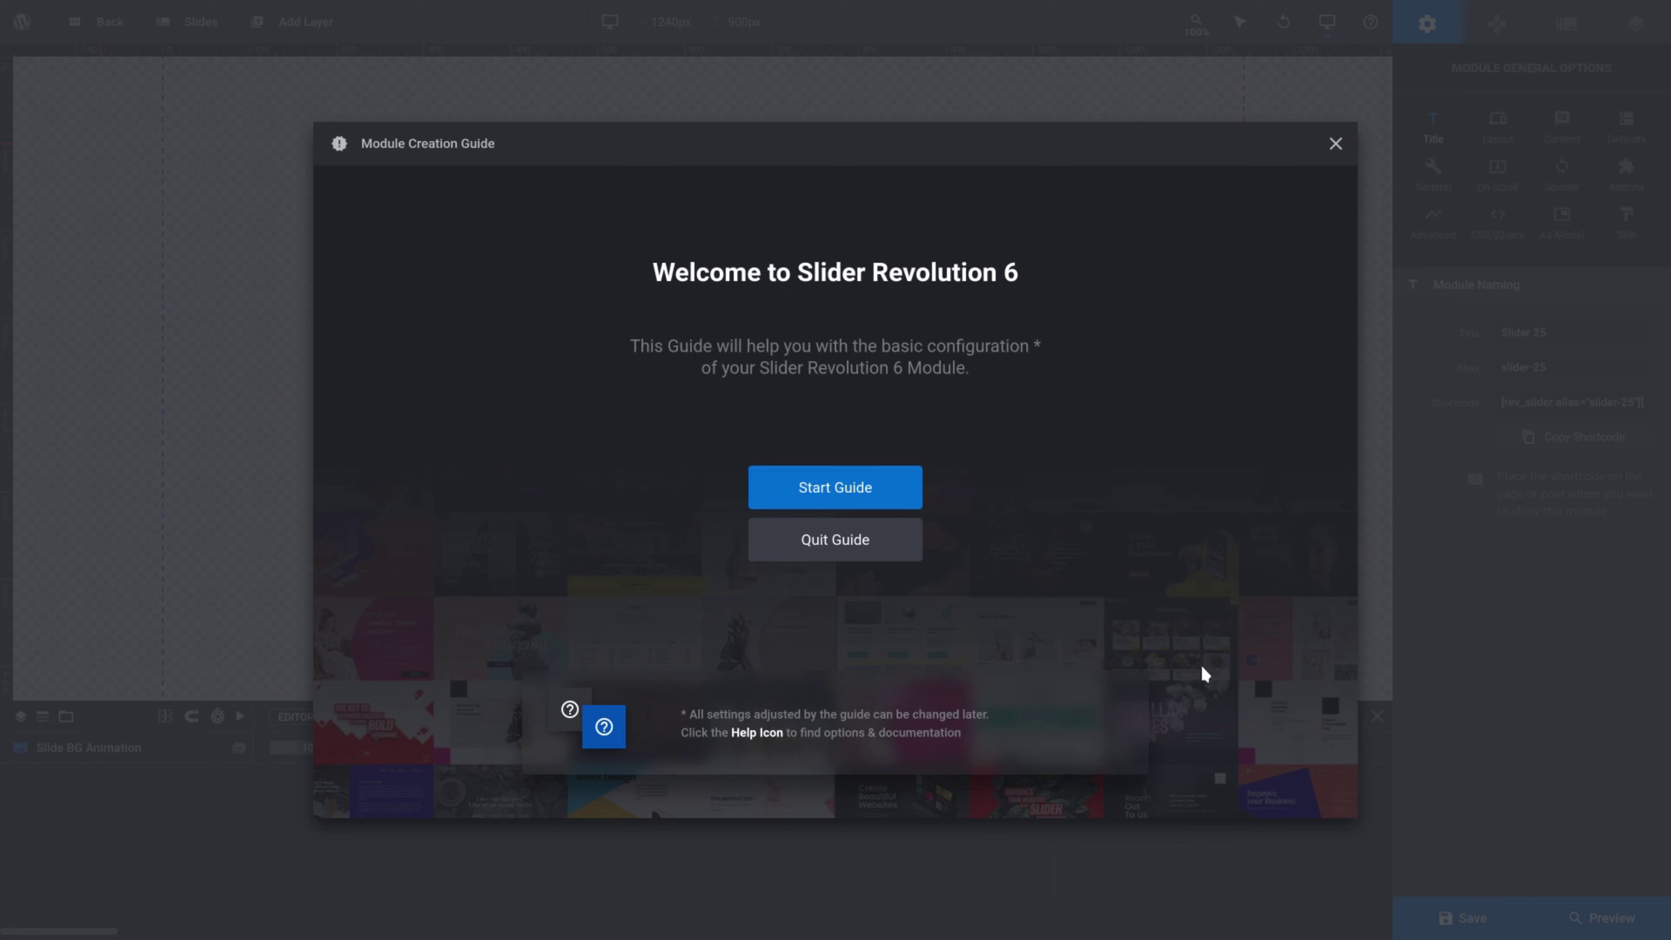
Step: Quit the module creation guide and set the slide background's source type to Colored
click(847, 544)
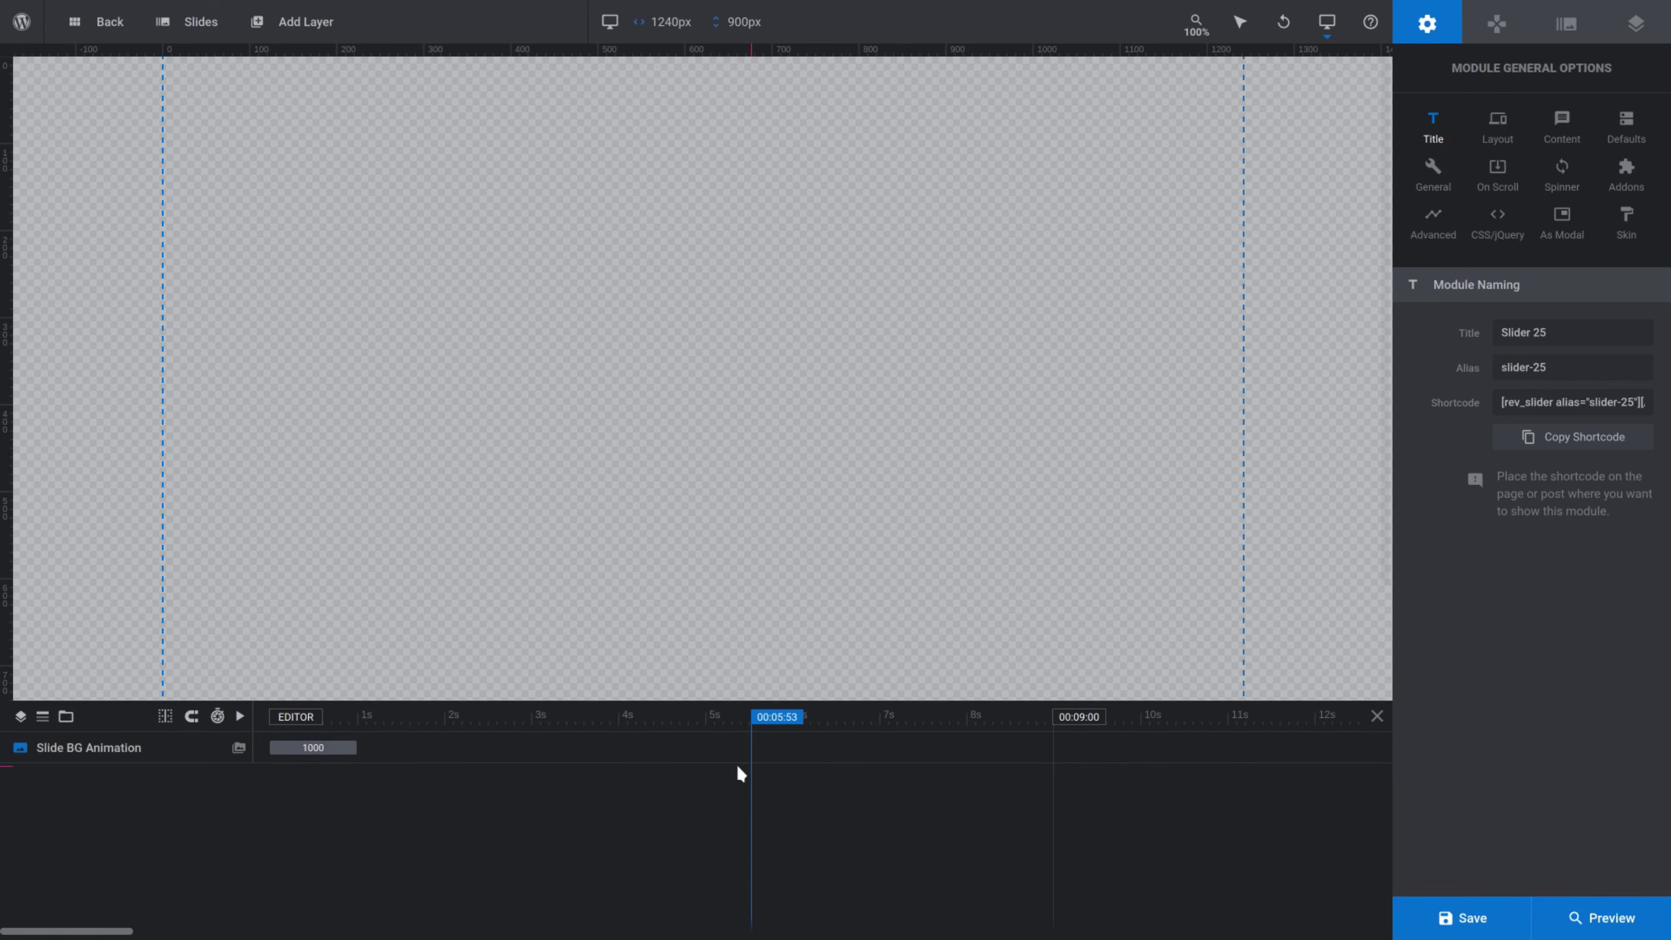
click(238, 749)
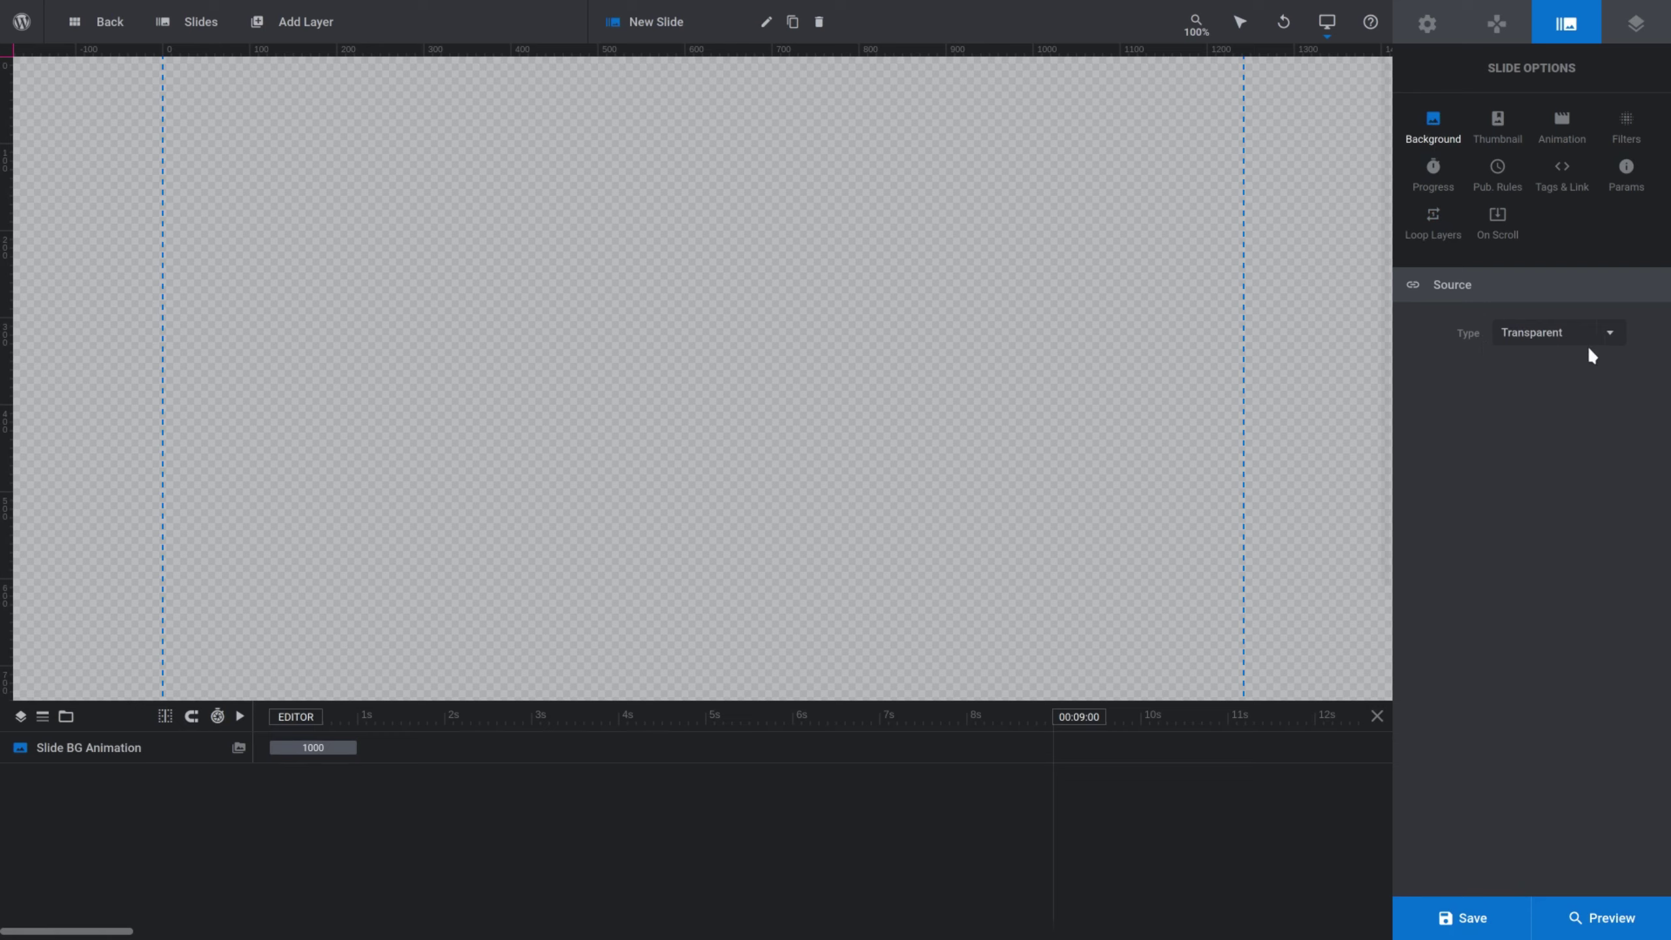
click(1609, 332)
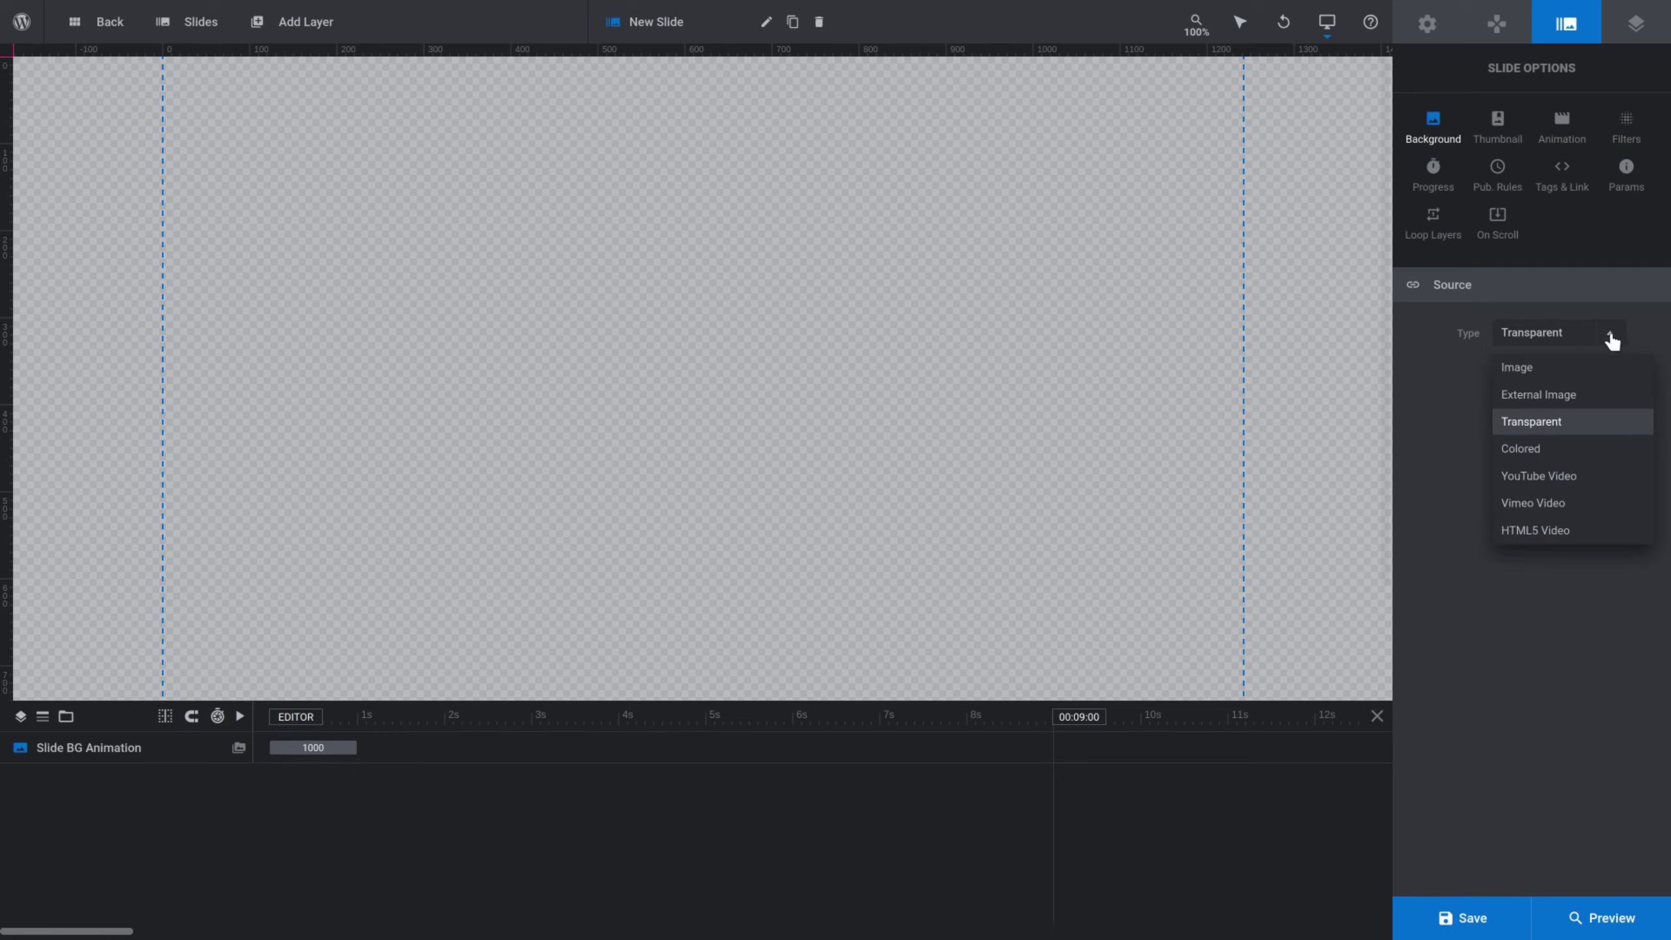
click(1527, 446)
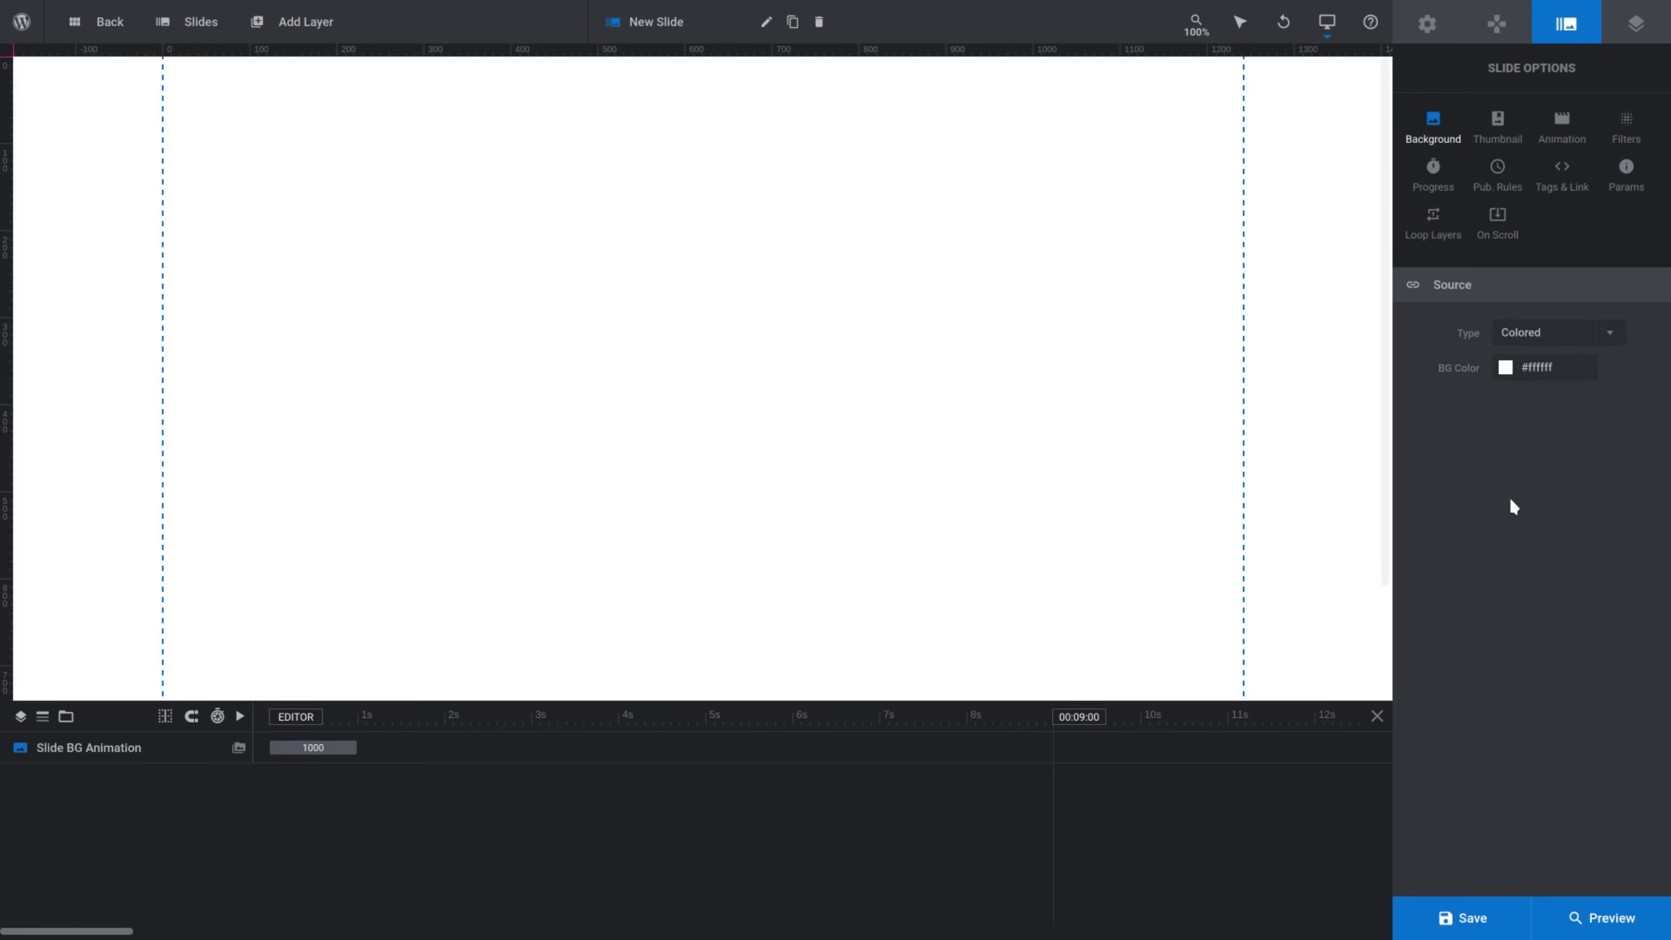
Step: Apply the 160° dark blue, purple, pink and yellow gradient preset to the slide background
click(1504, 369)
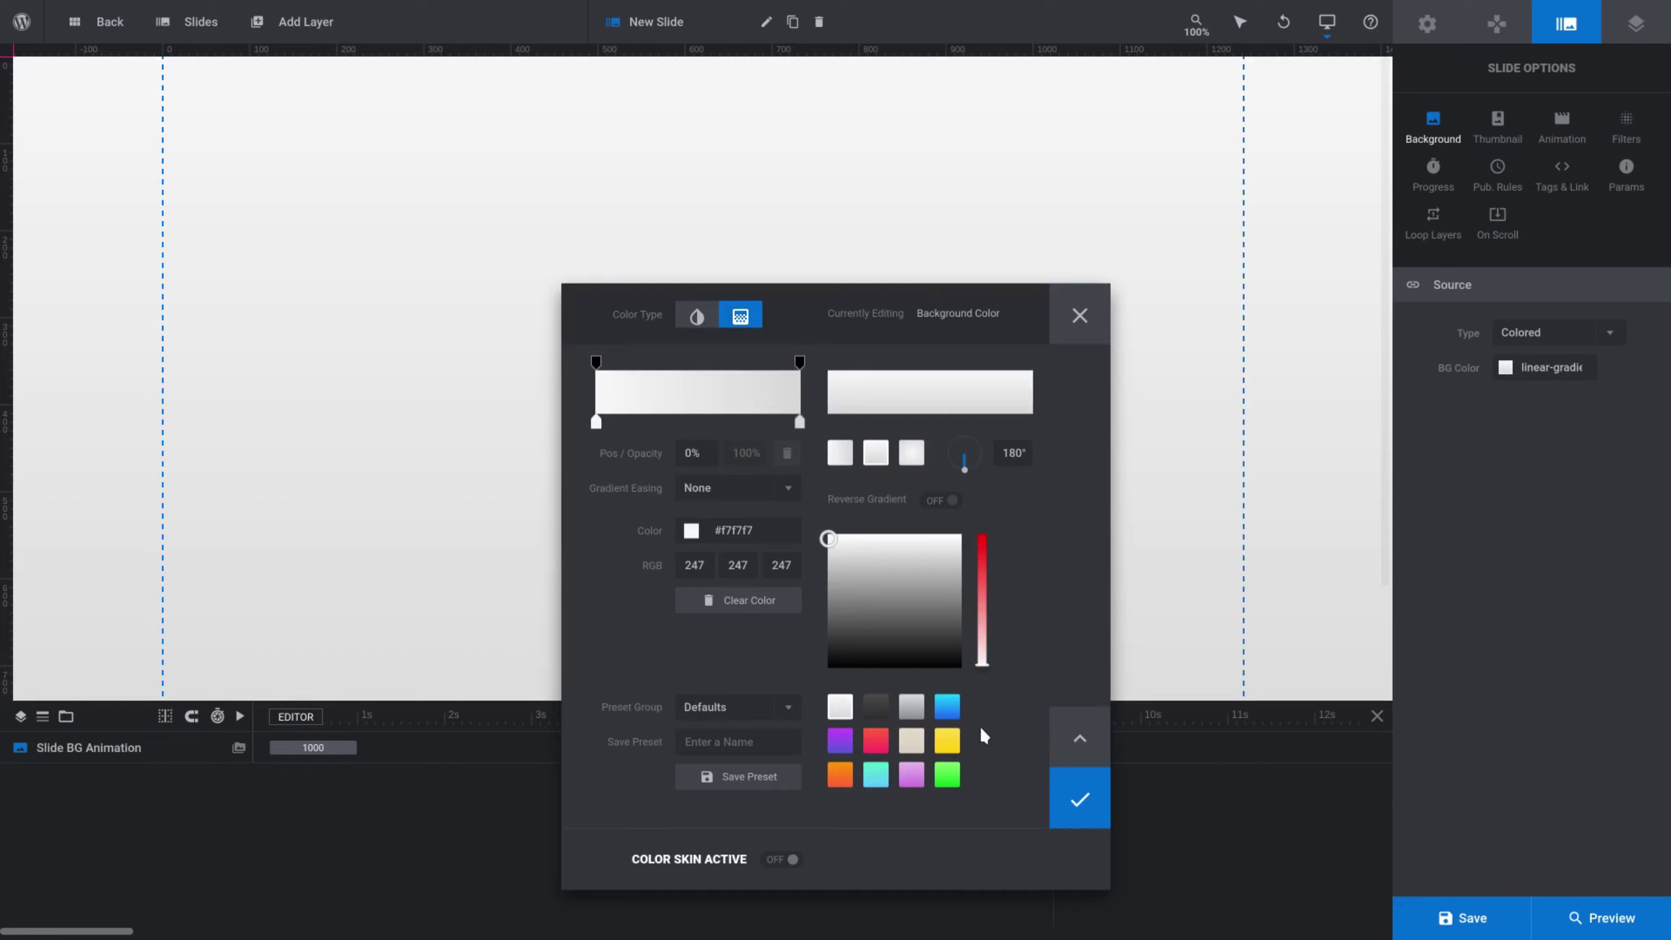
scroll(954, 738, down, 3)
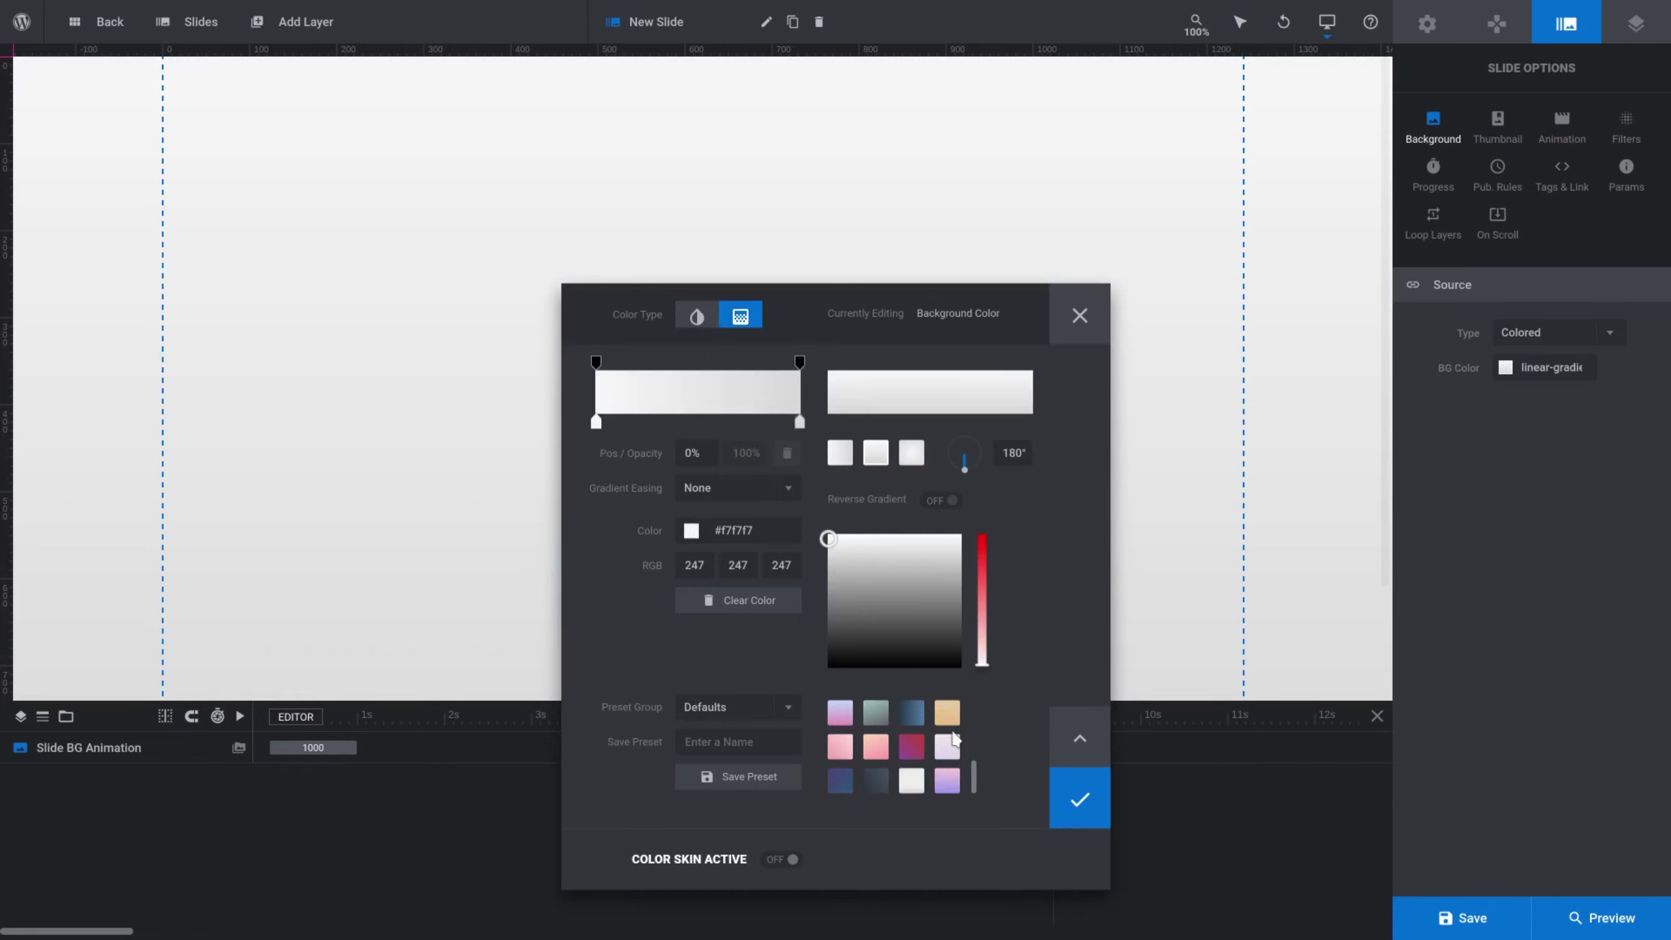
scroll(944, 757, up, 2)
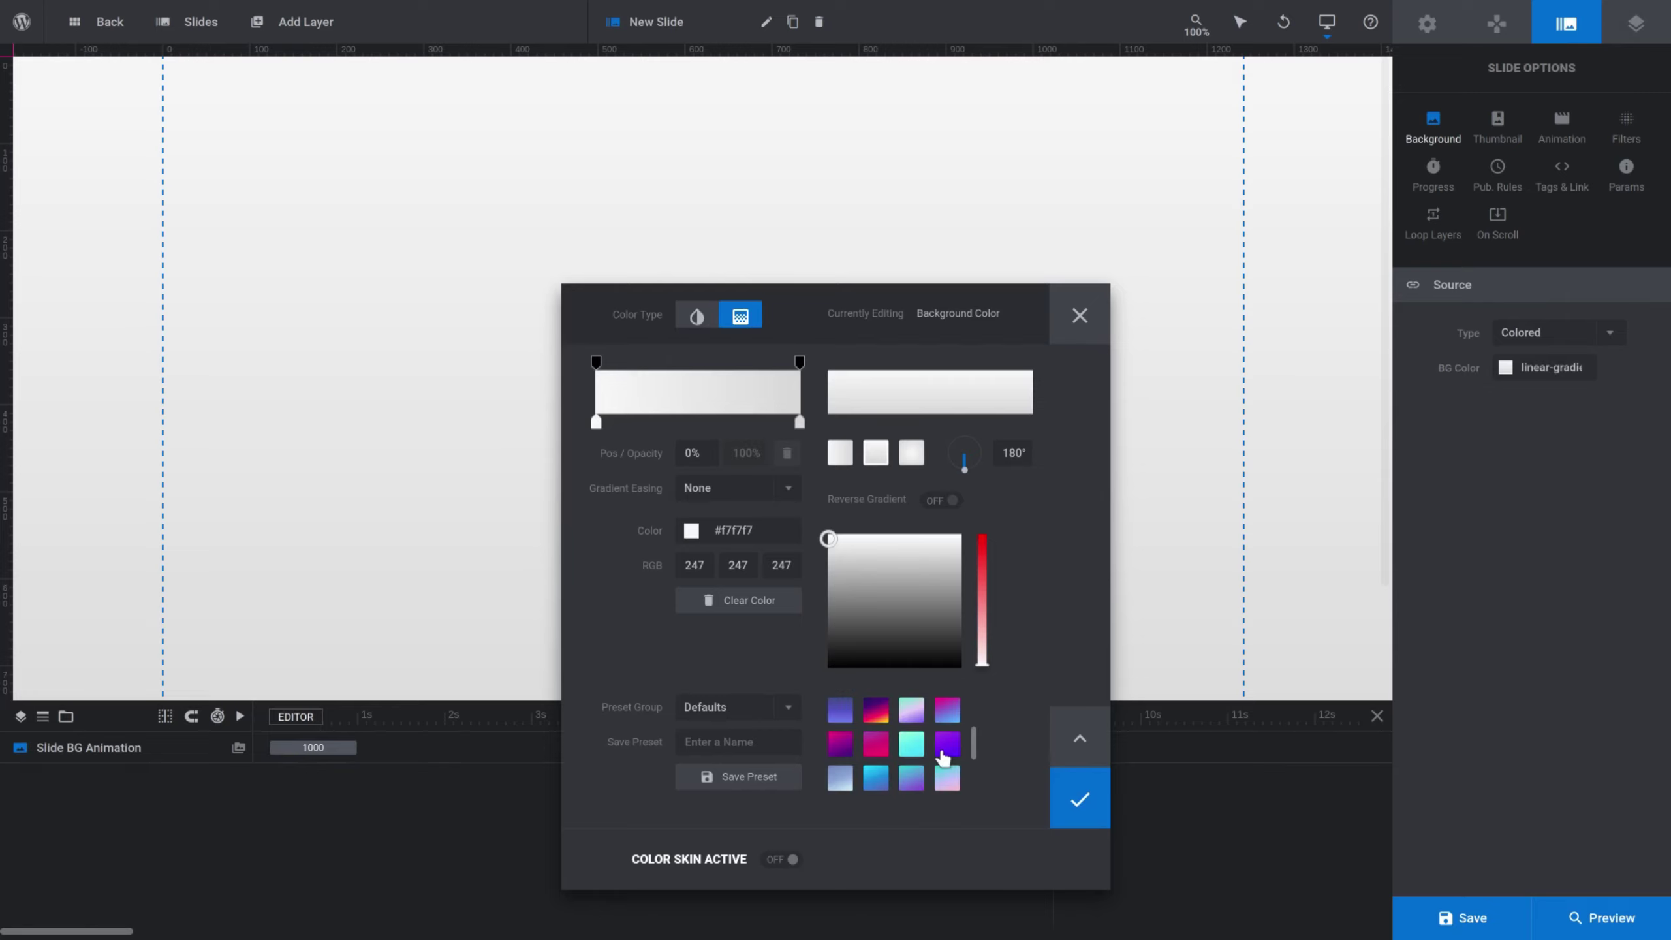
click(876, 712)
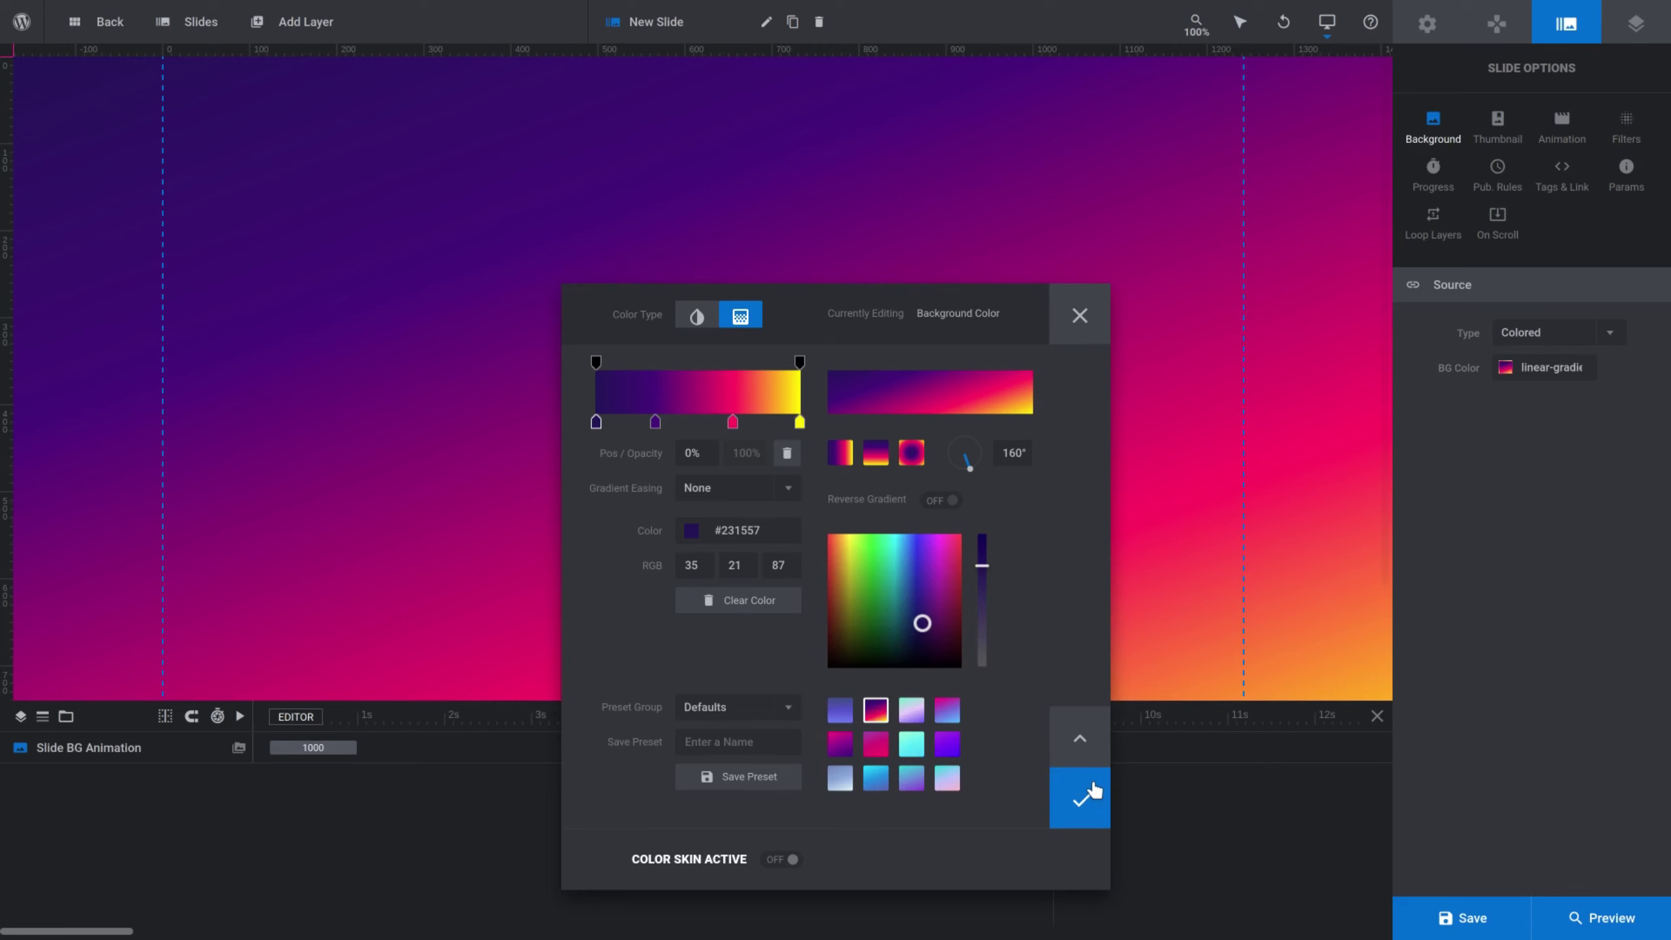
click(1082, 795)
click(1096, 641)
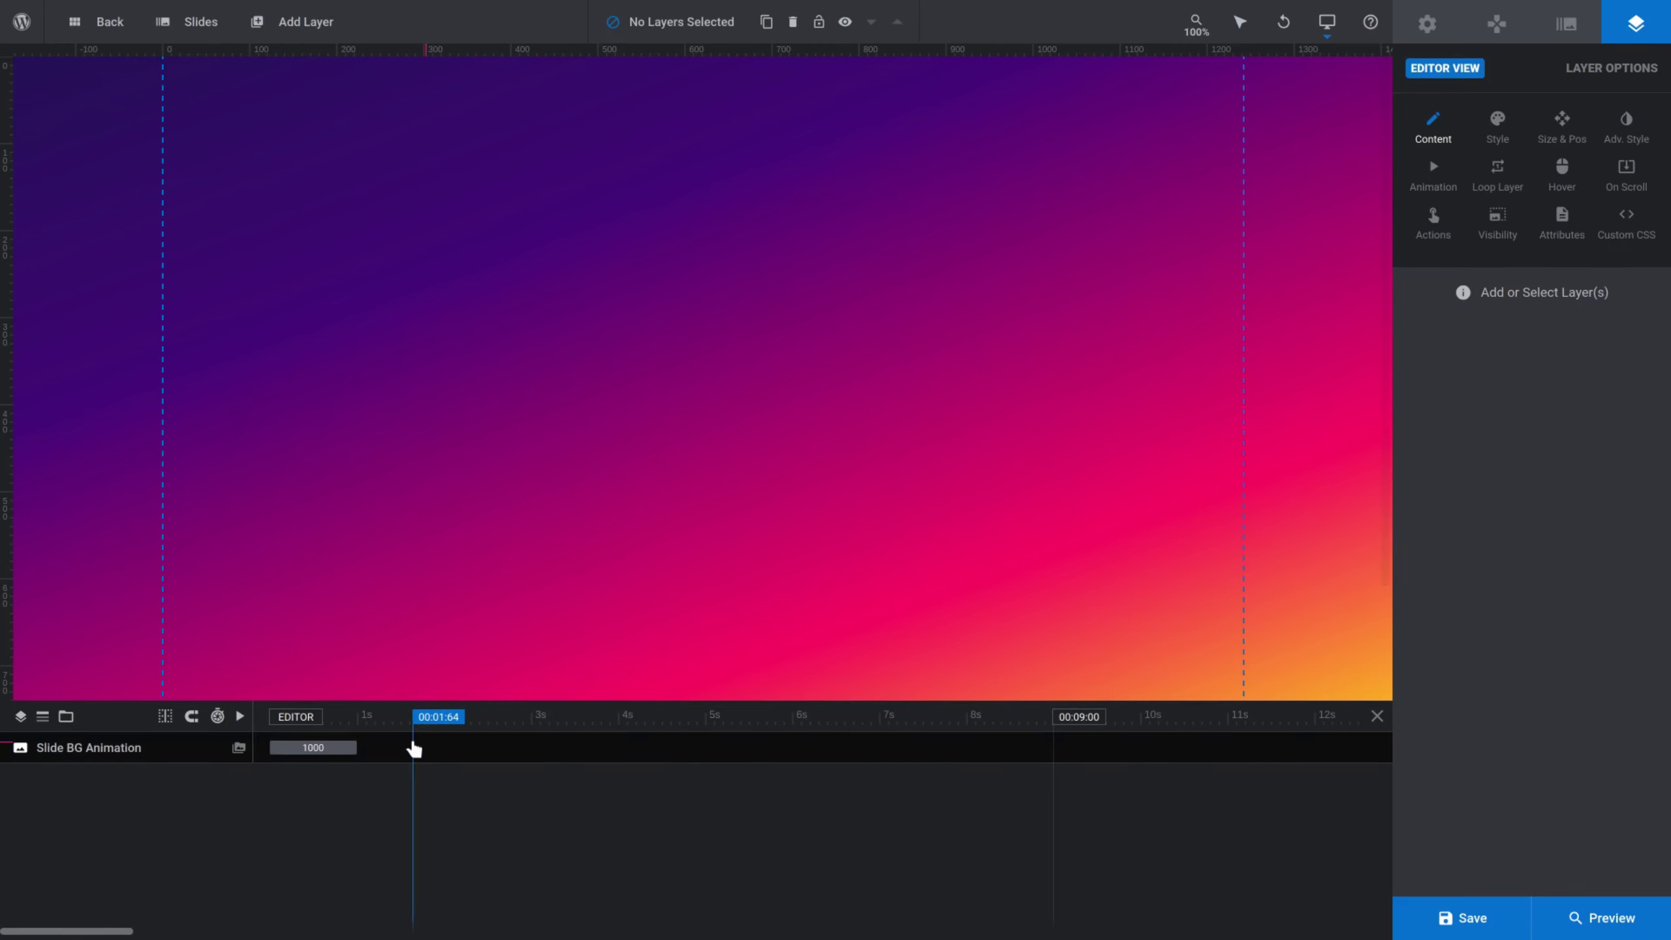
Step: Add a text layer using a large, thin Montserrat headline quick style
mouse_move(309, 22)
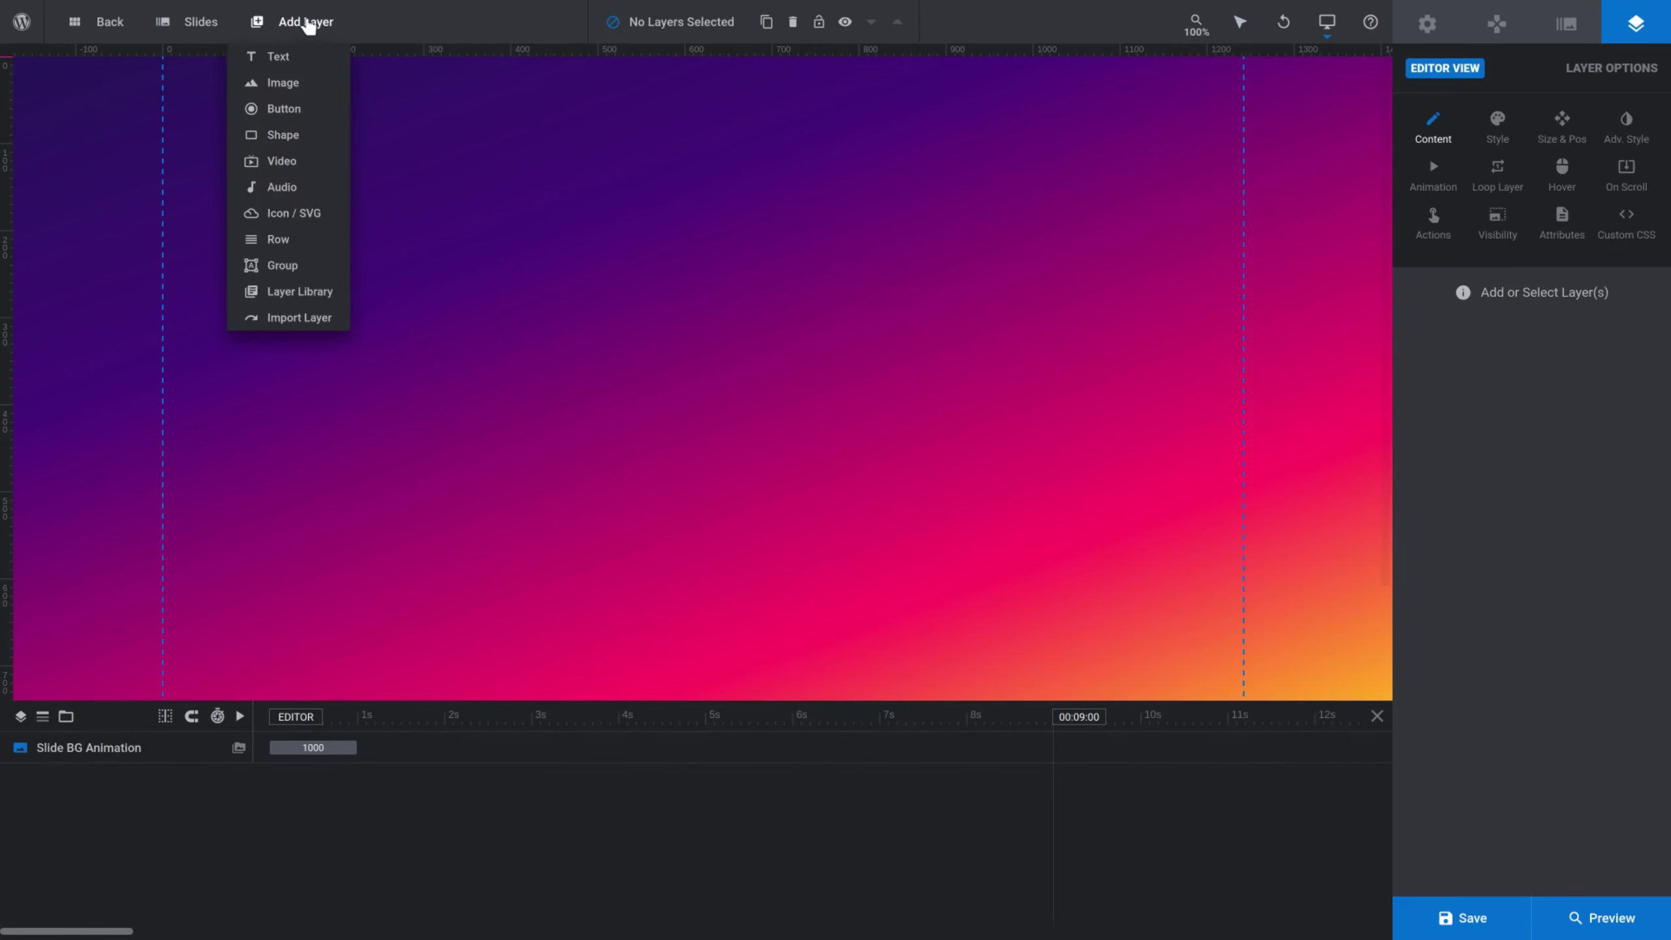
mouse_move(273, 57)
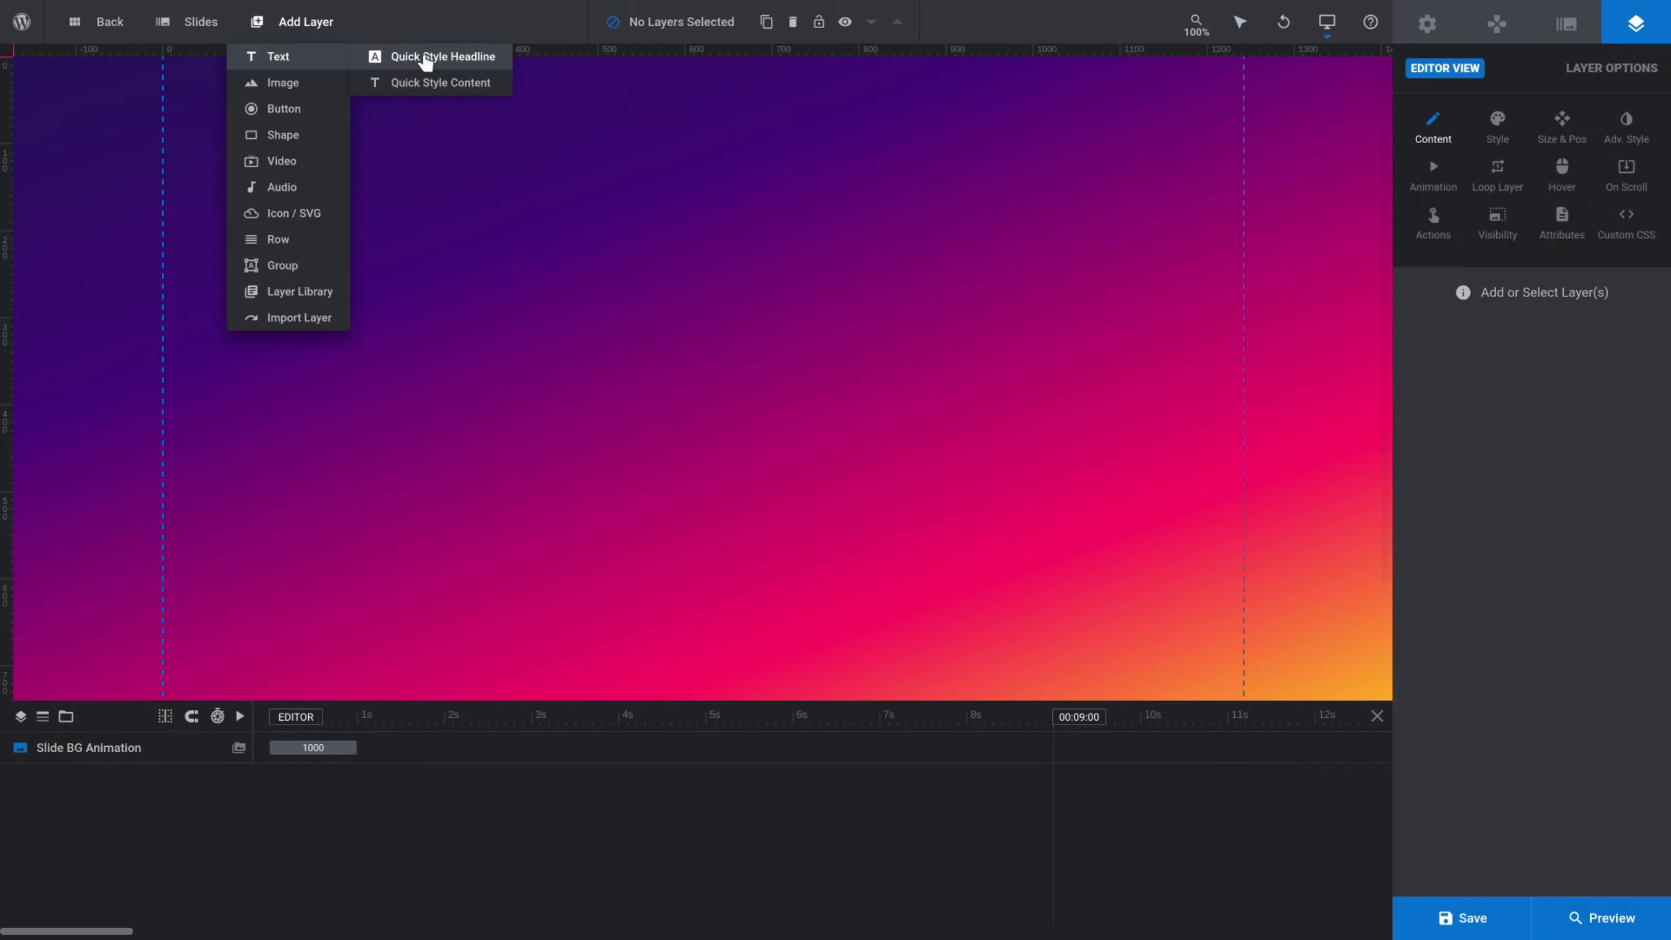
click(484, 58)
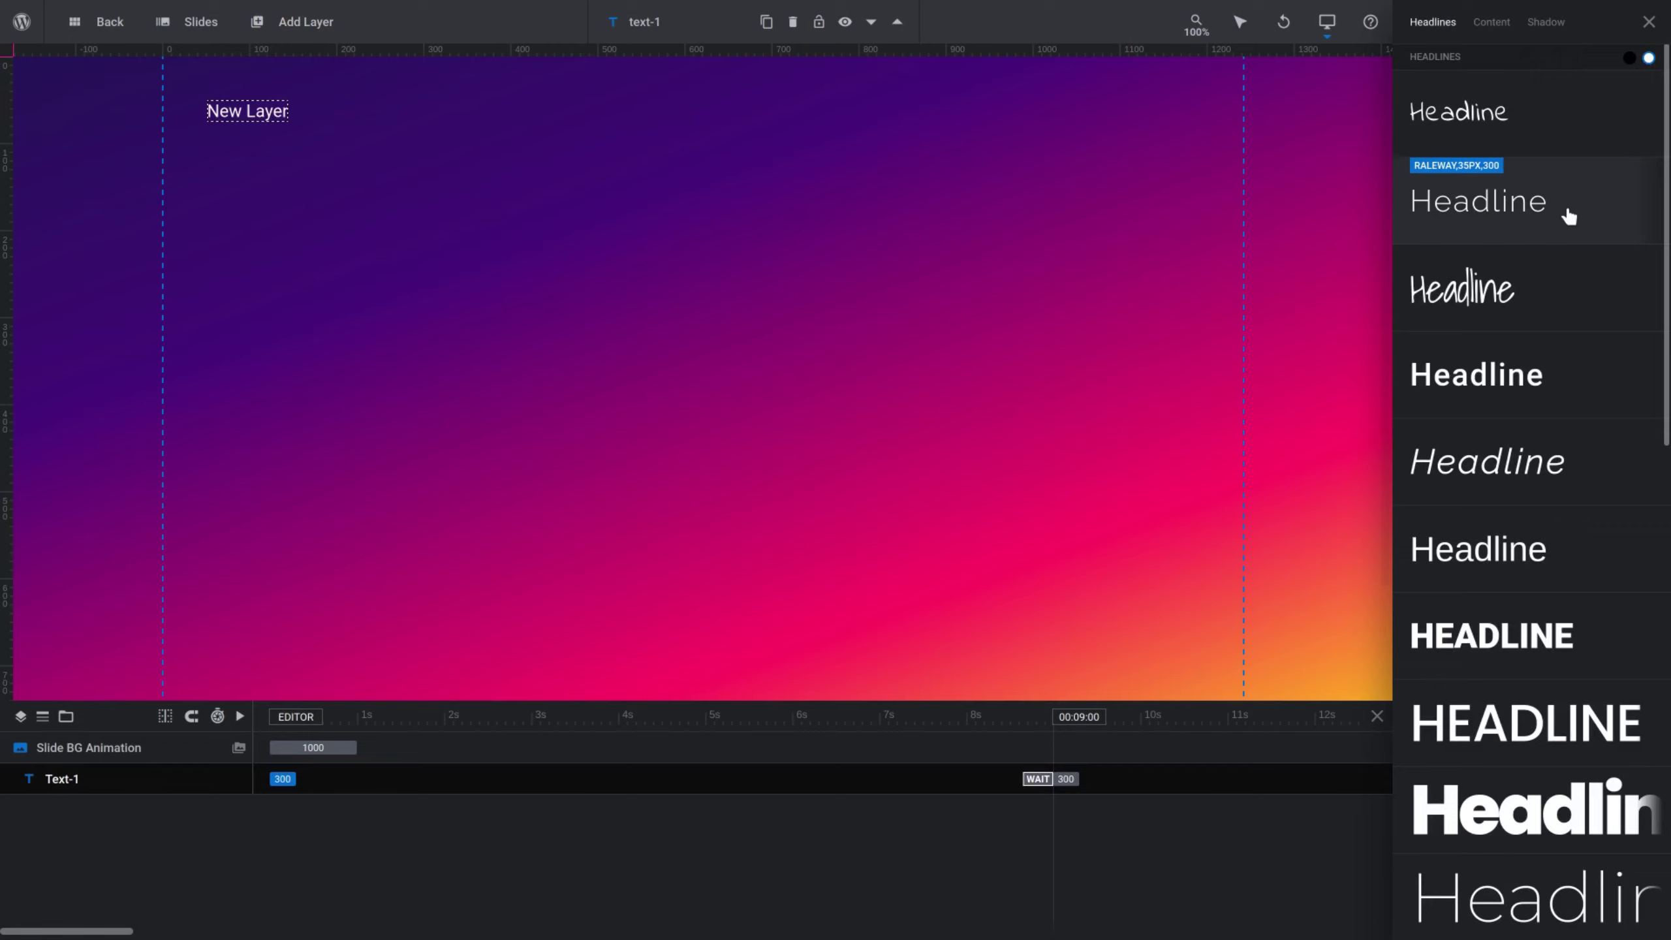
drag(1663, 373, 1656, 625)
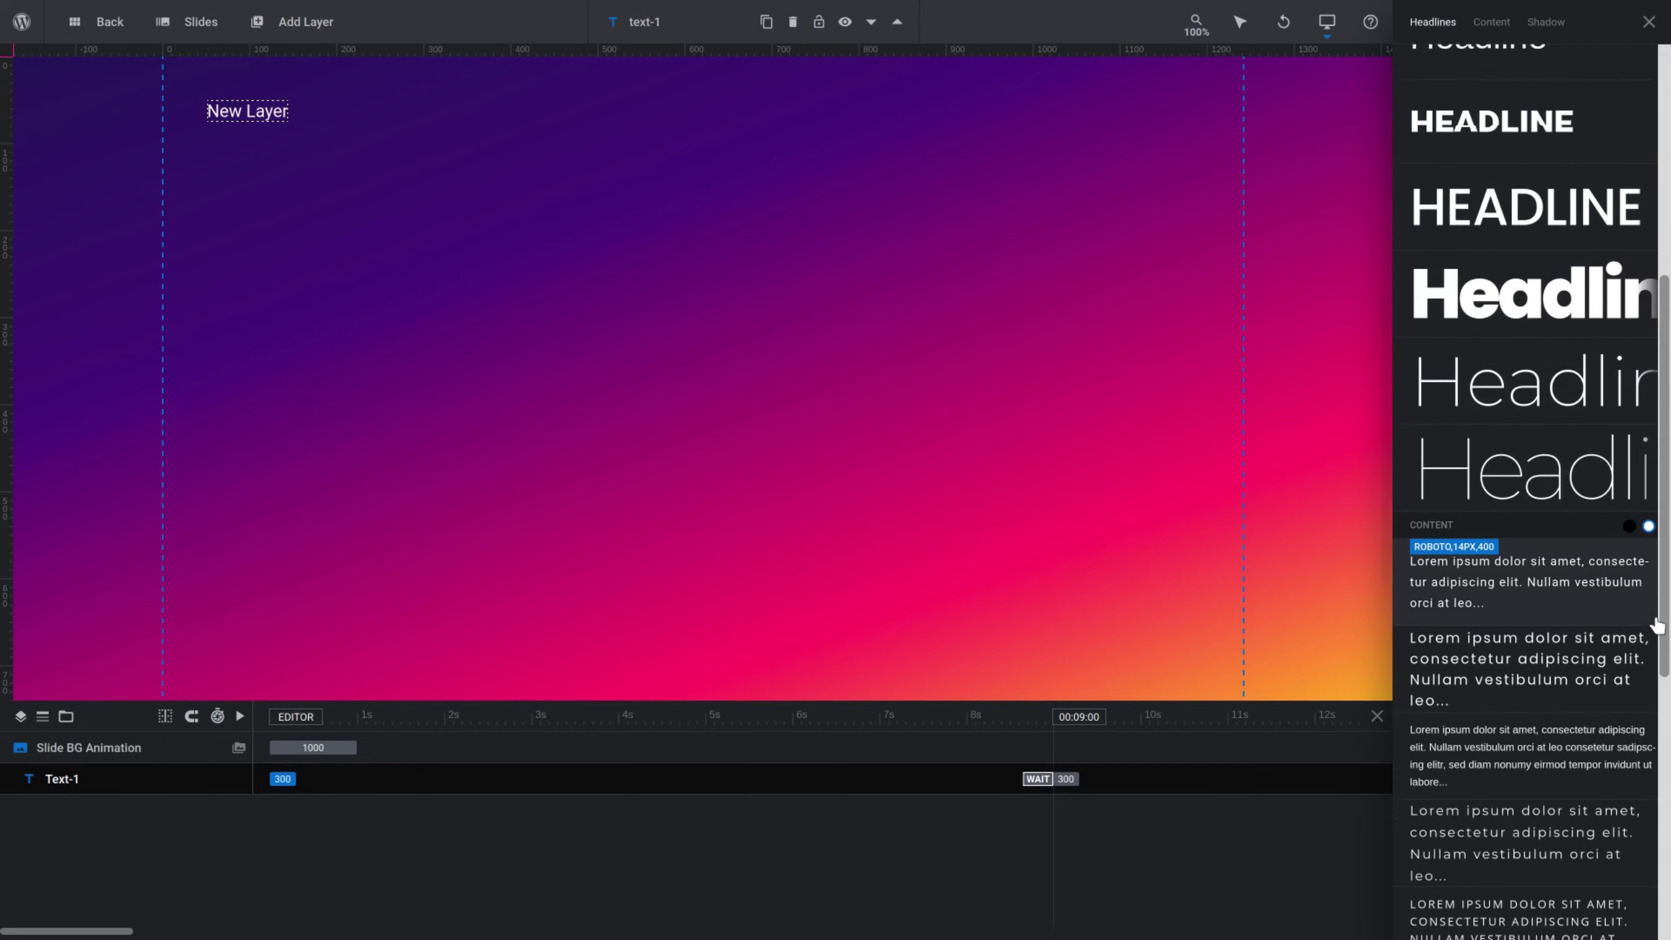
click(1516, 387)
click(1648, 23)
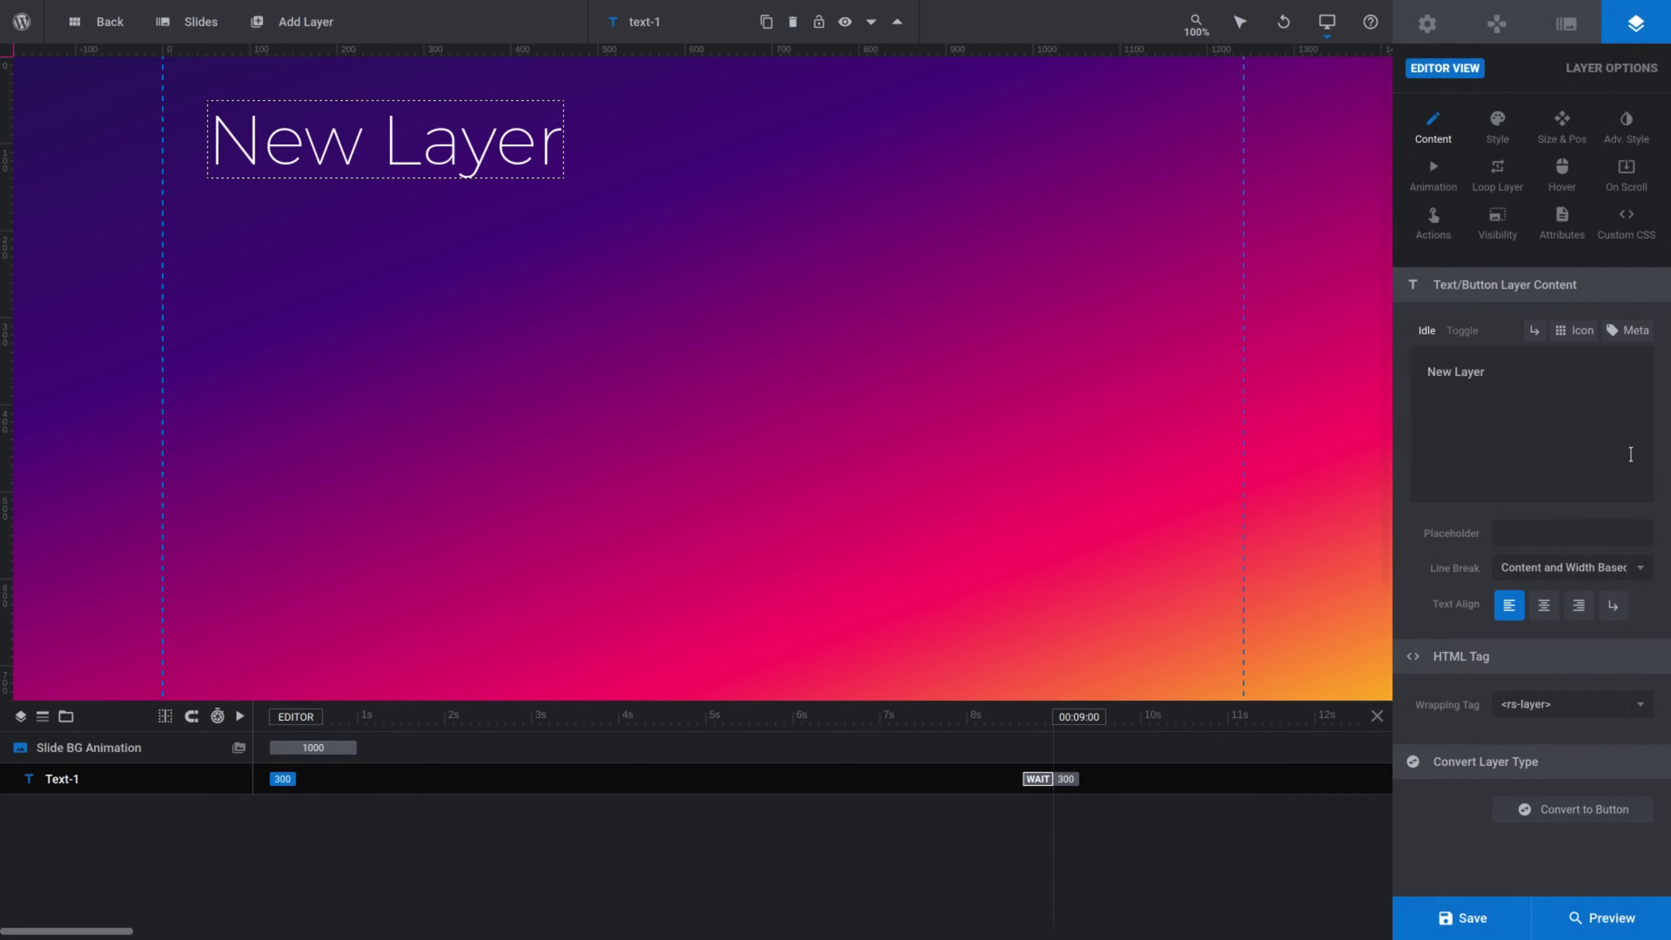
Step: Replace the headline text with PARALLAX and style it at about 157 px in 800 Extra-Bold
drag(1496, 371, 1427, 372)
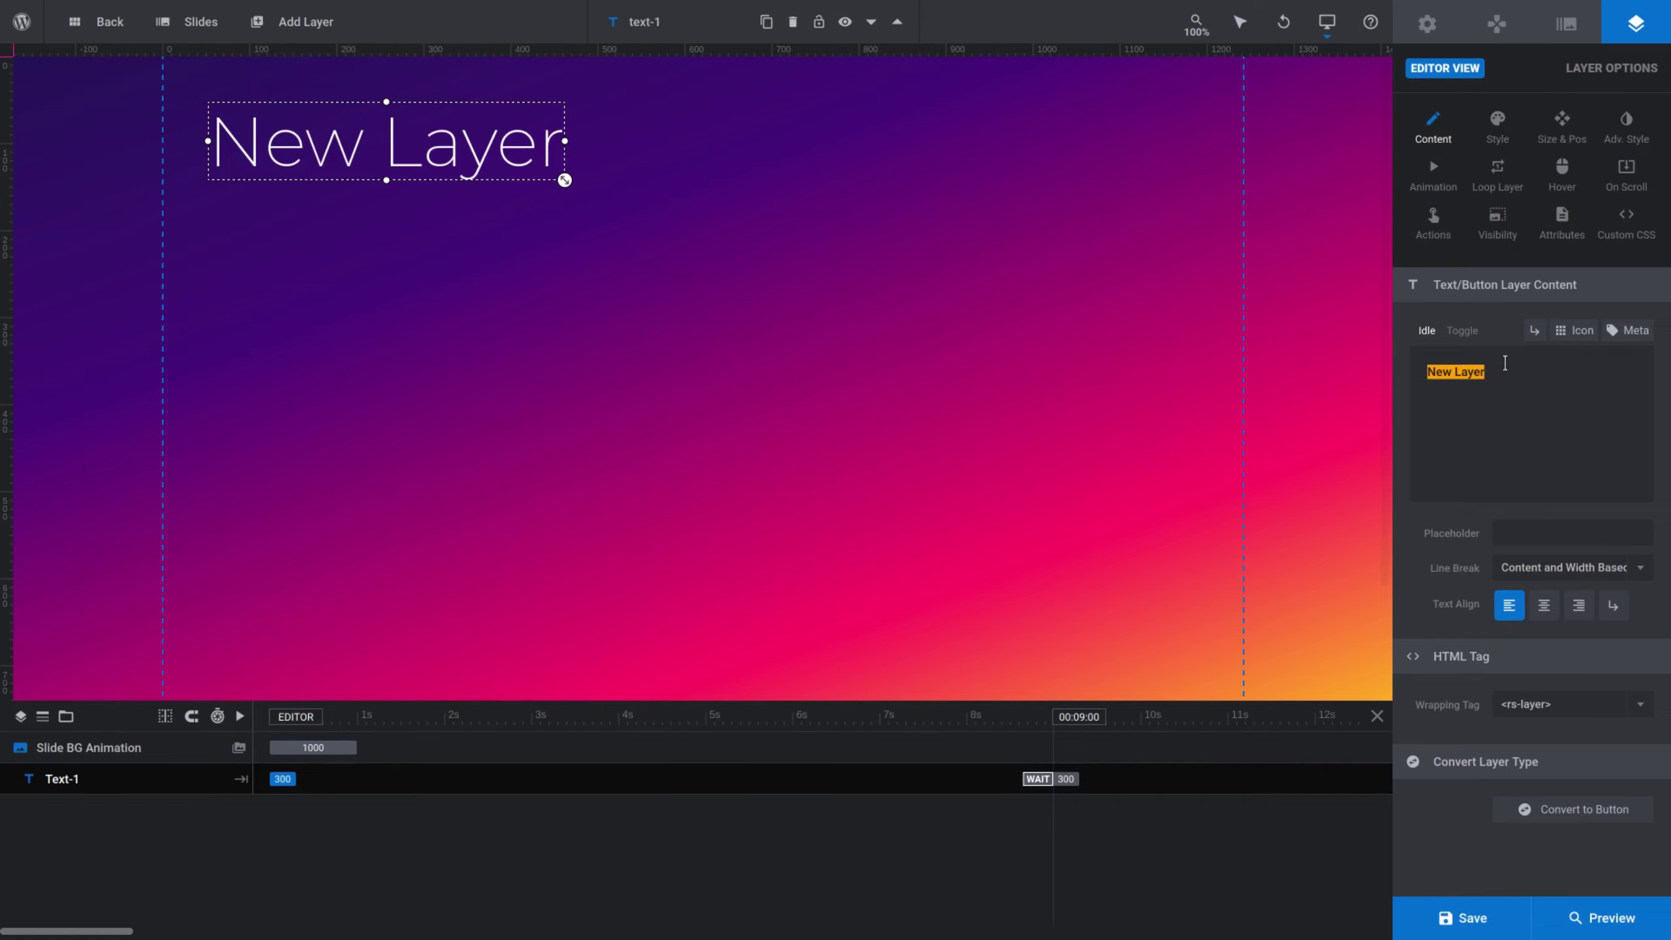
text(PARALLAX)
drag(571, 178, 921, 254)
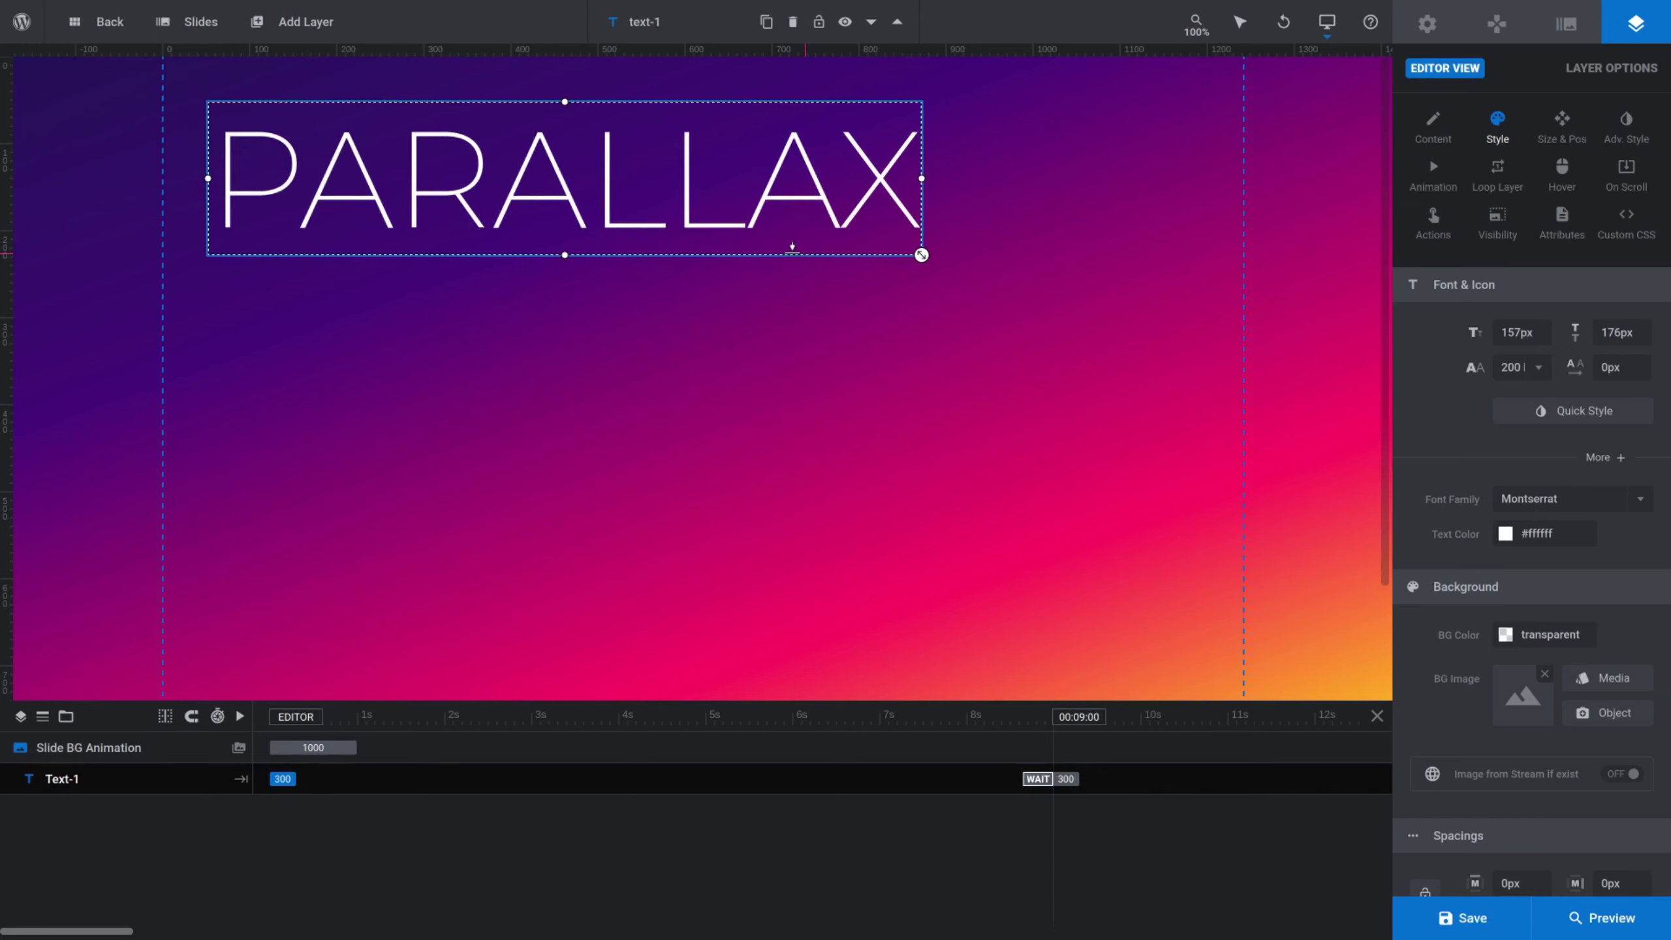
click(1539, 369)
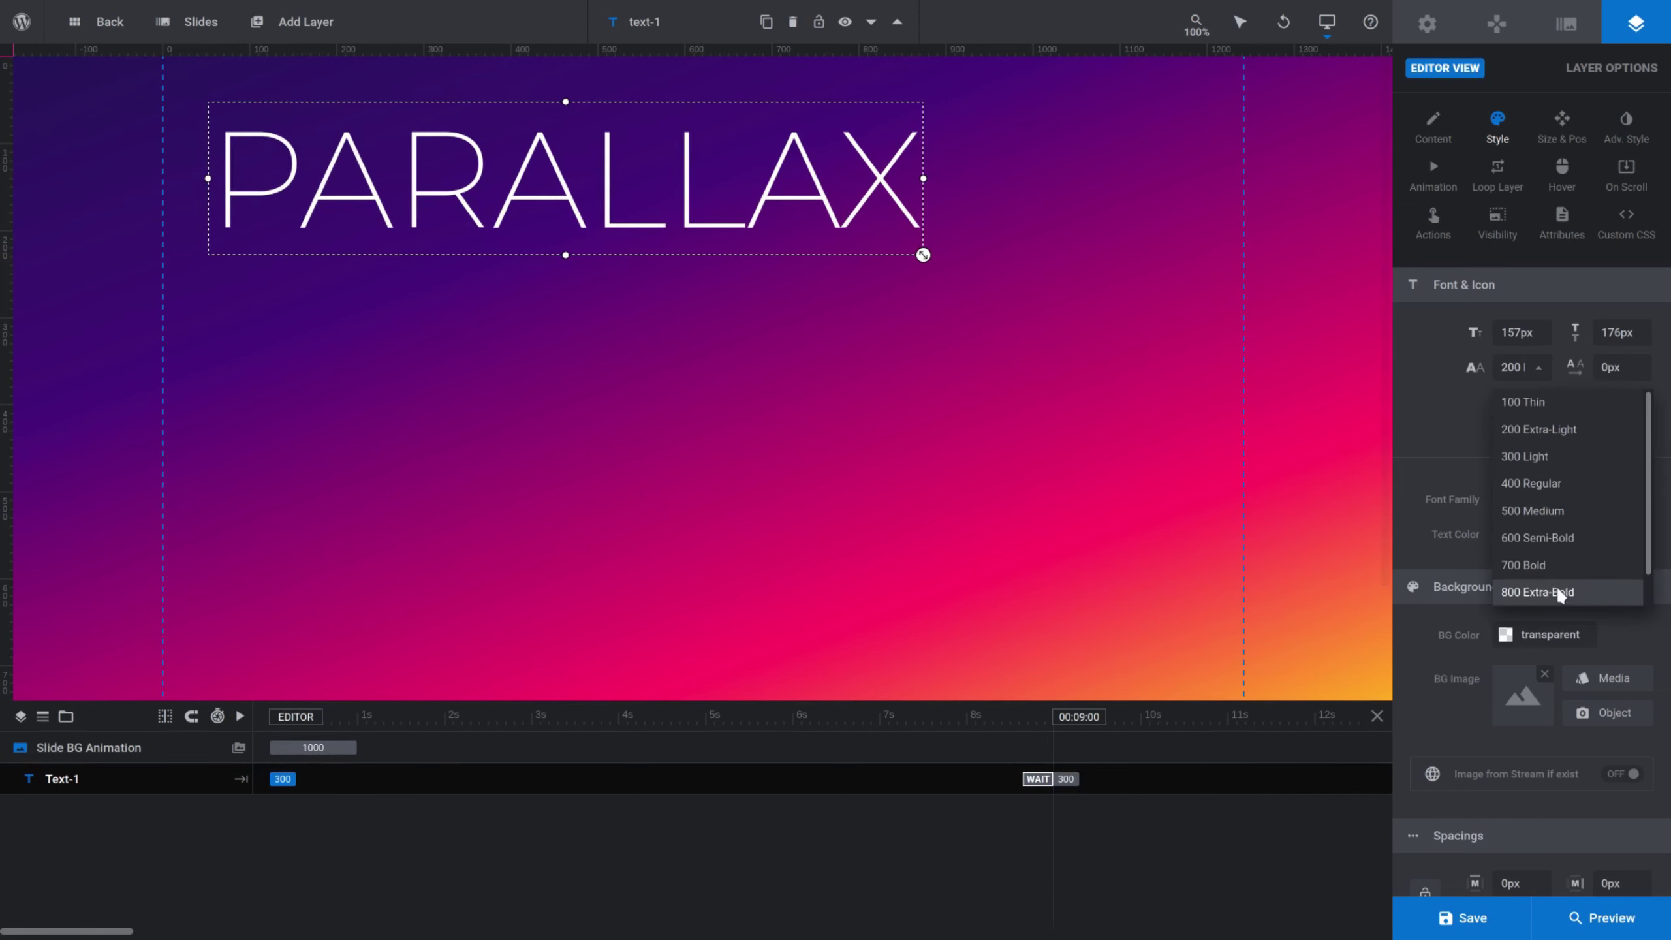
click(1522, 593)
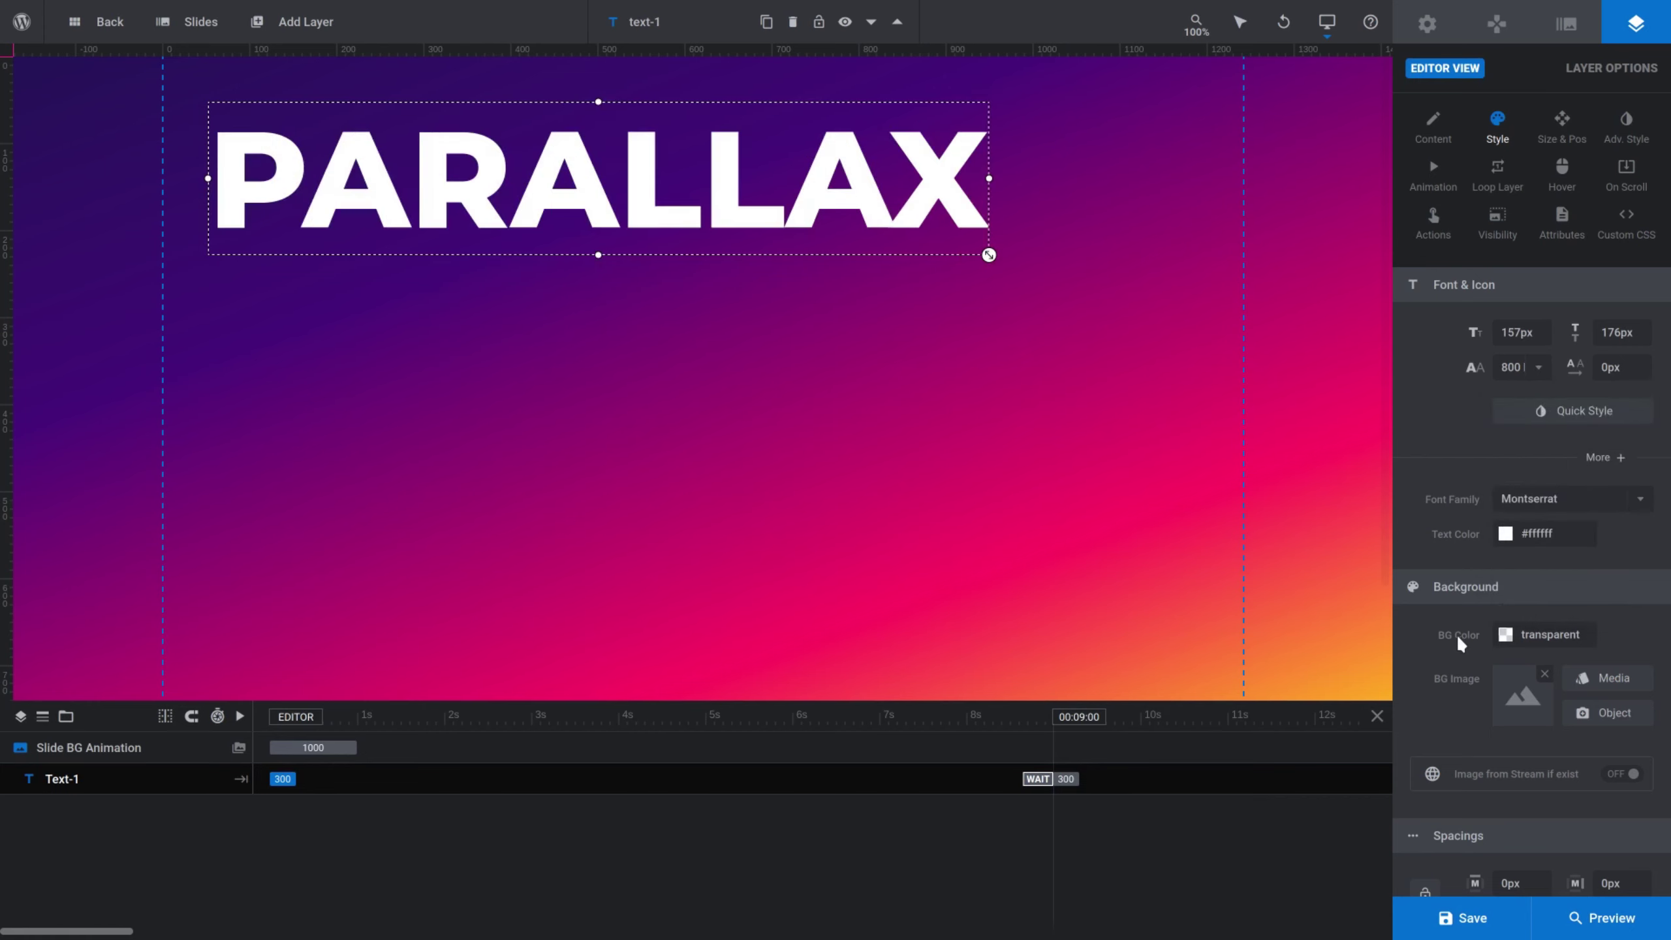
Step: Center the PARALLAX text horizontally and vertically in the layer area, and collapse the timeline
click(1562, 124)
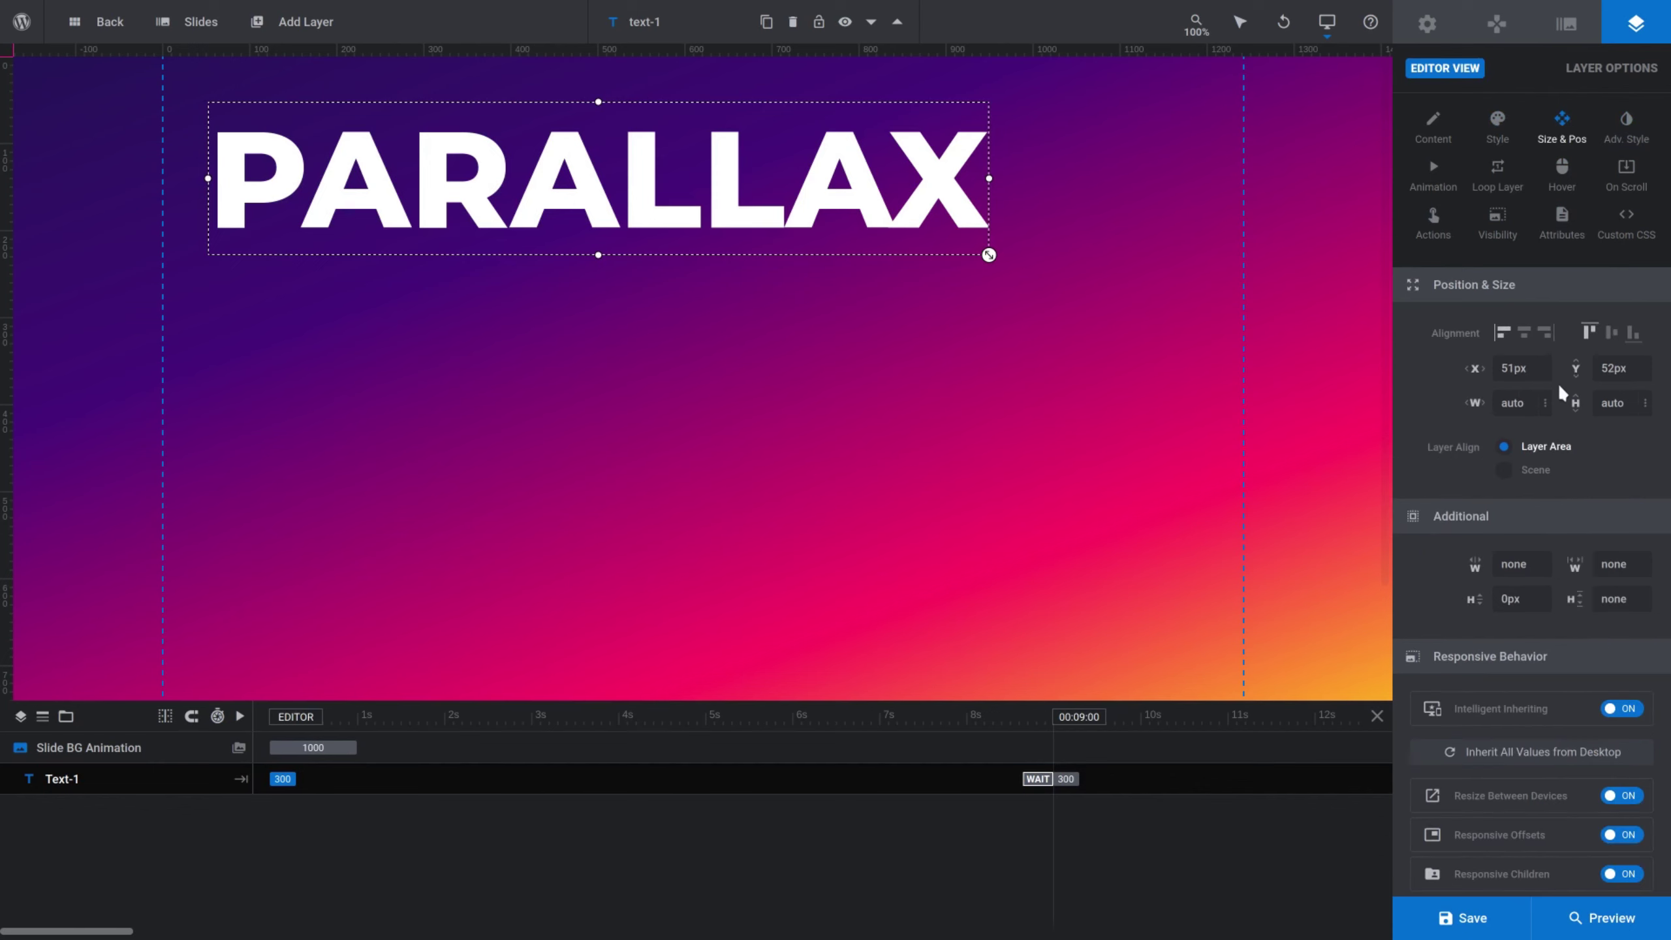
click(1524, 334)
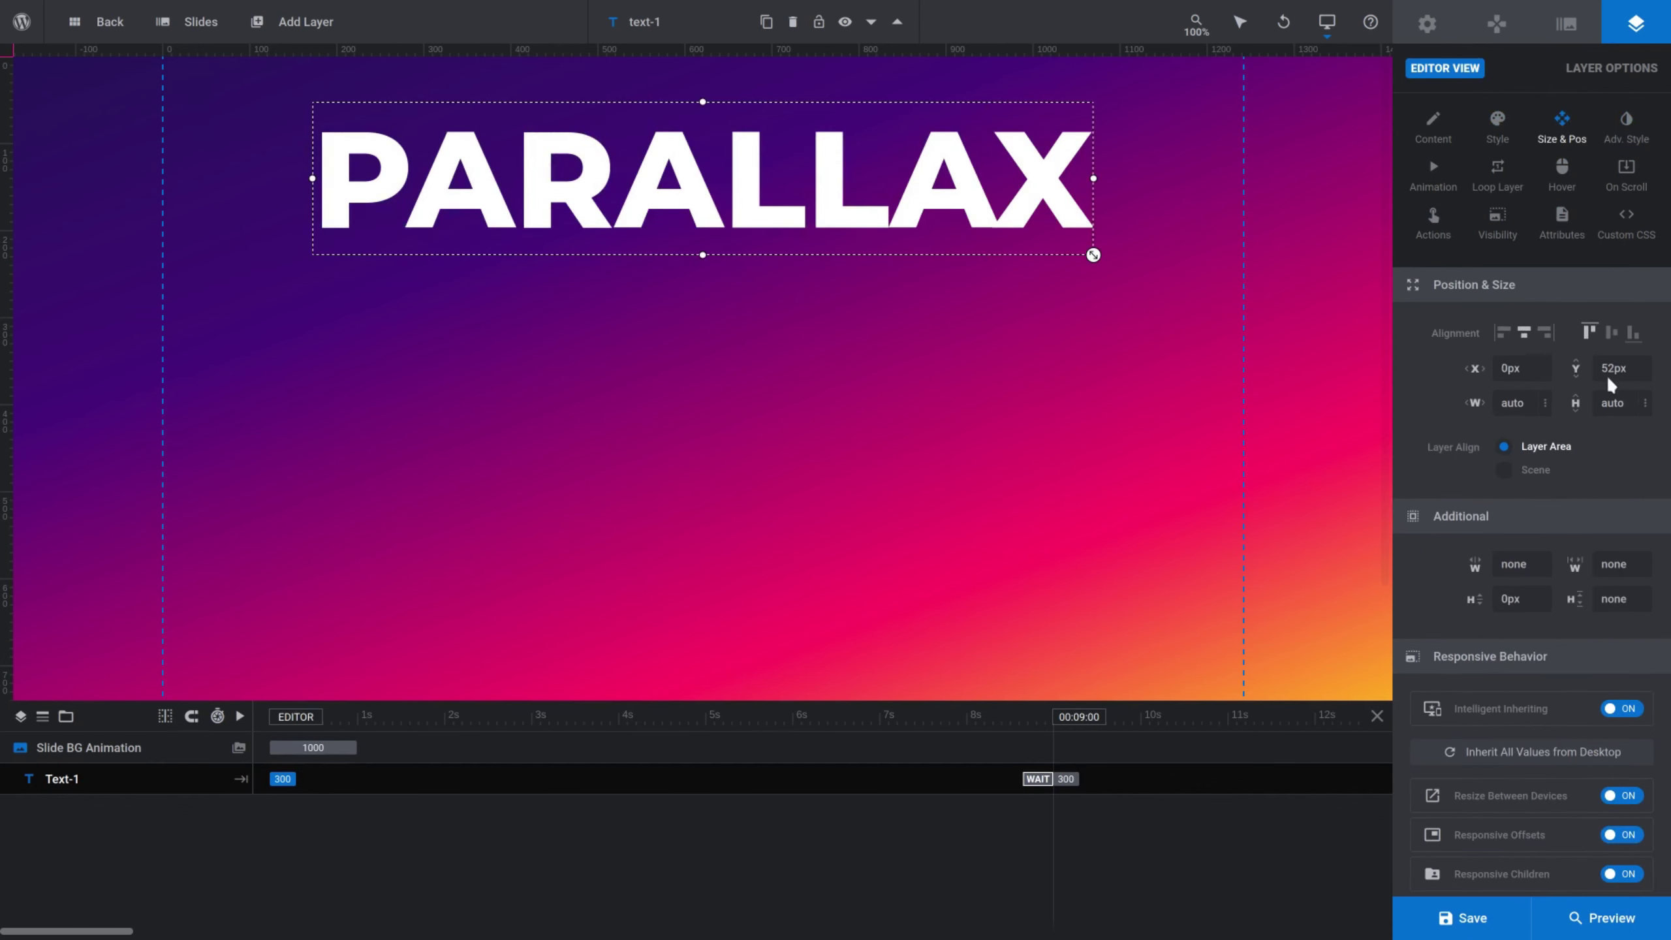
click(1610, 335)
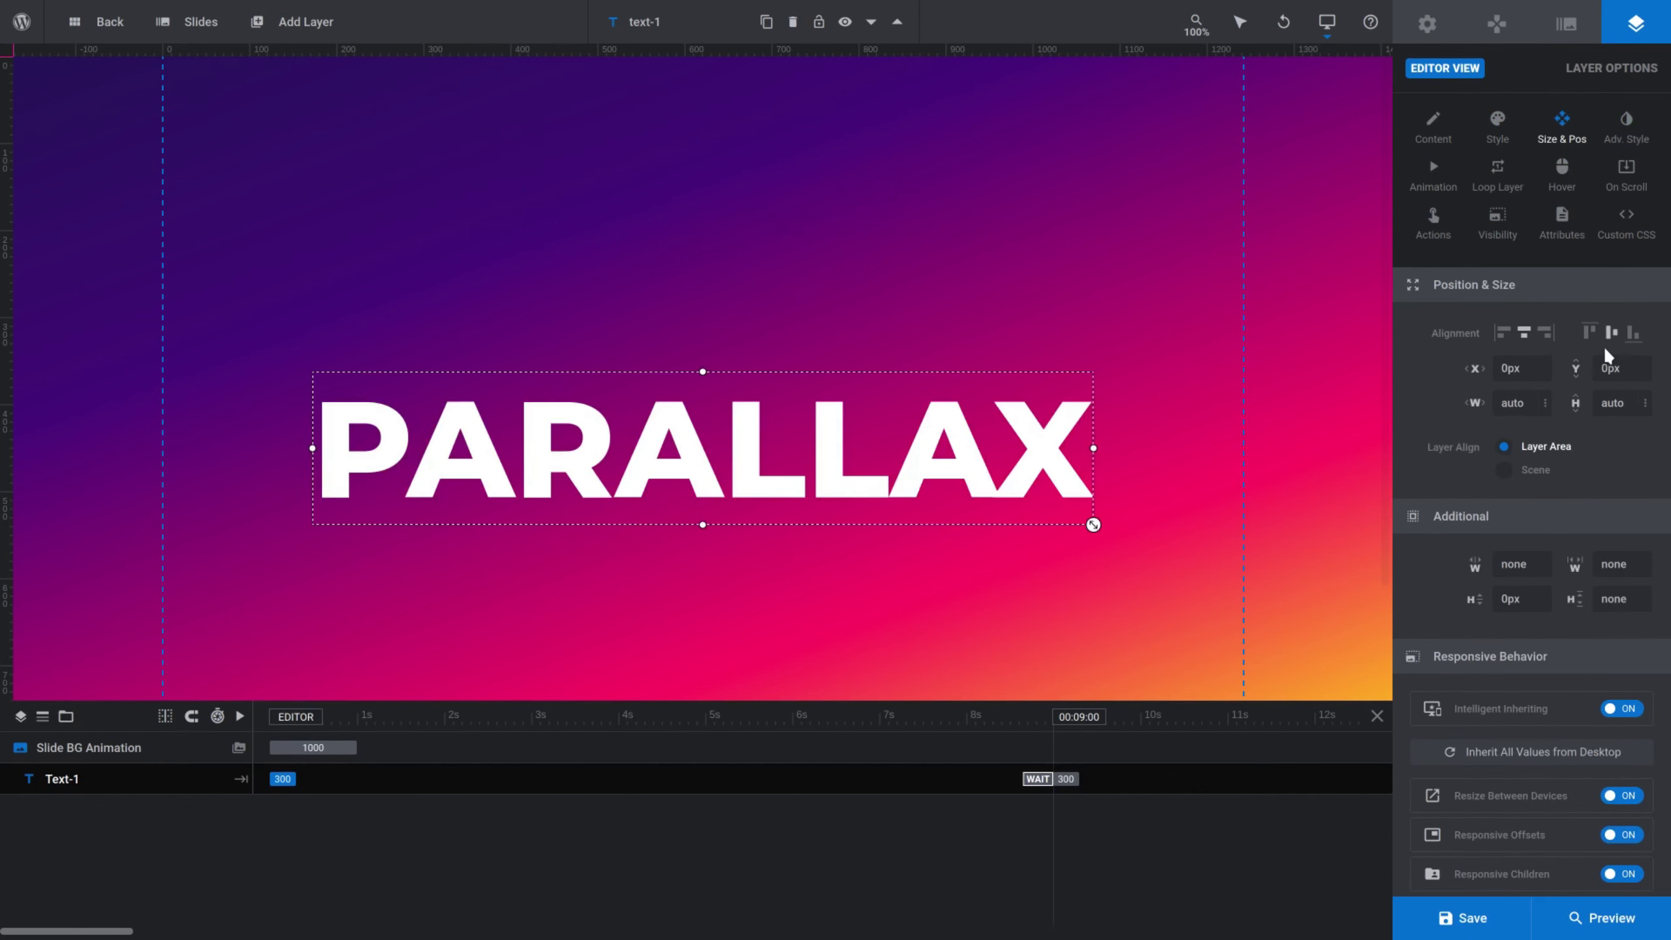
click(1377, 716)
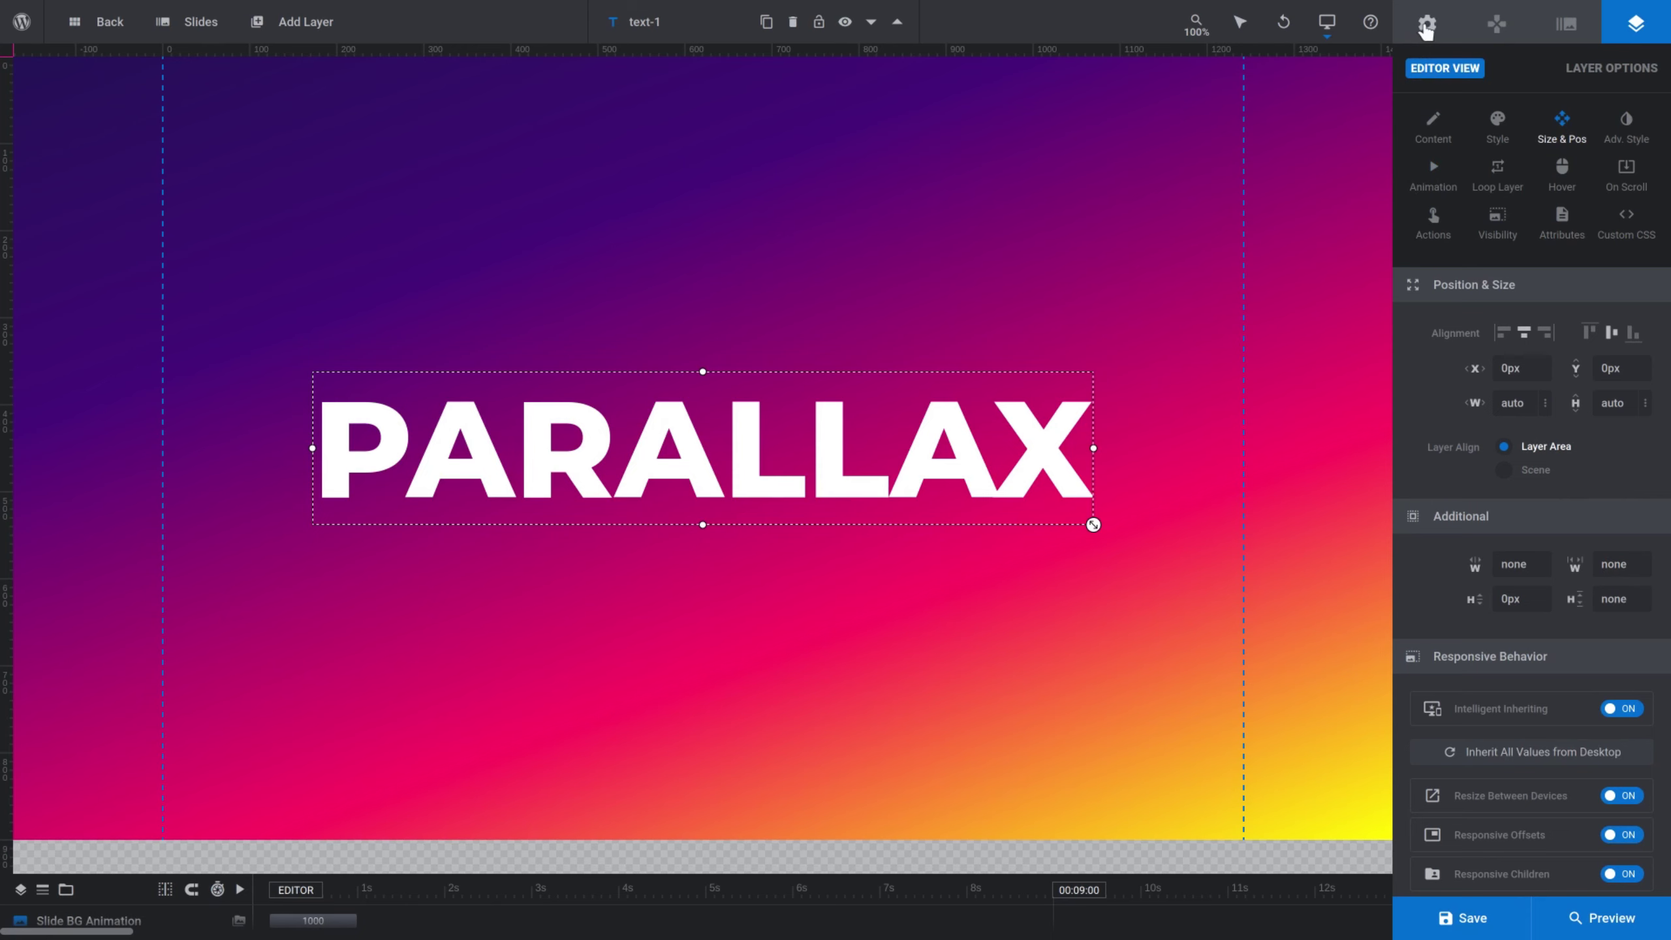
Step: Enable parallax in the module's scroll-based features and save the module
click(1426, 29)
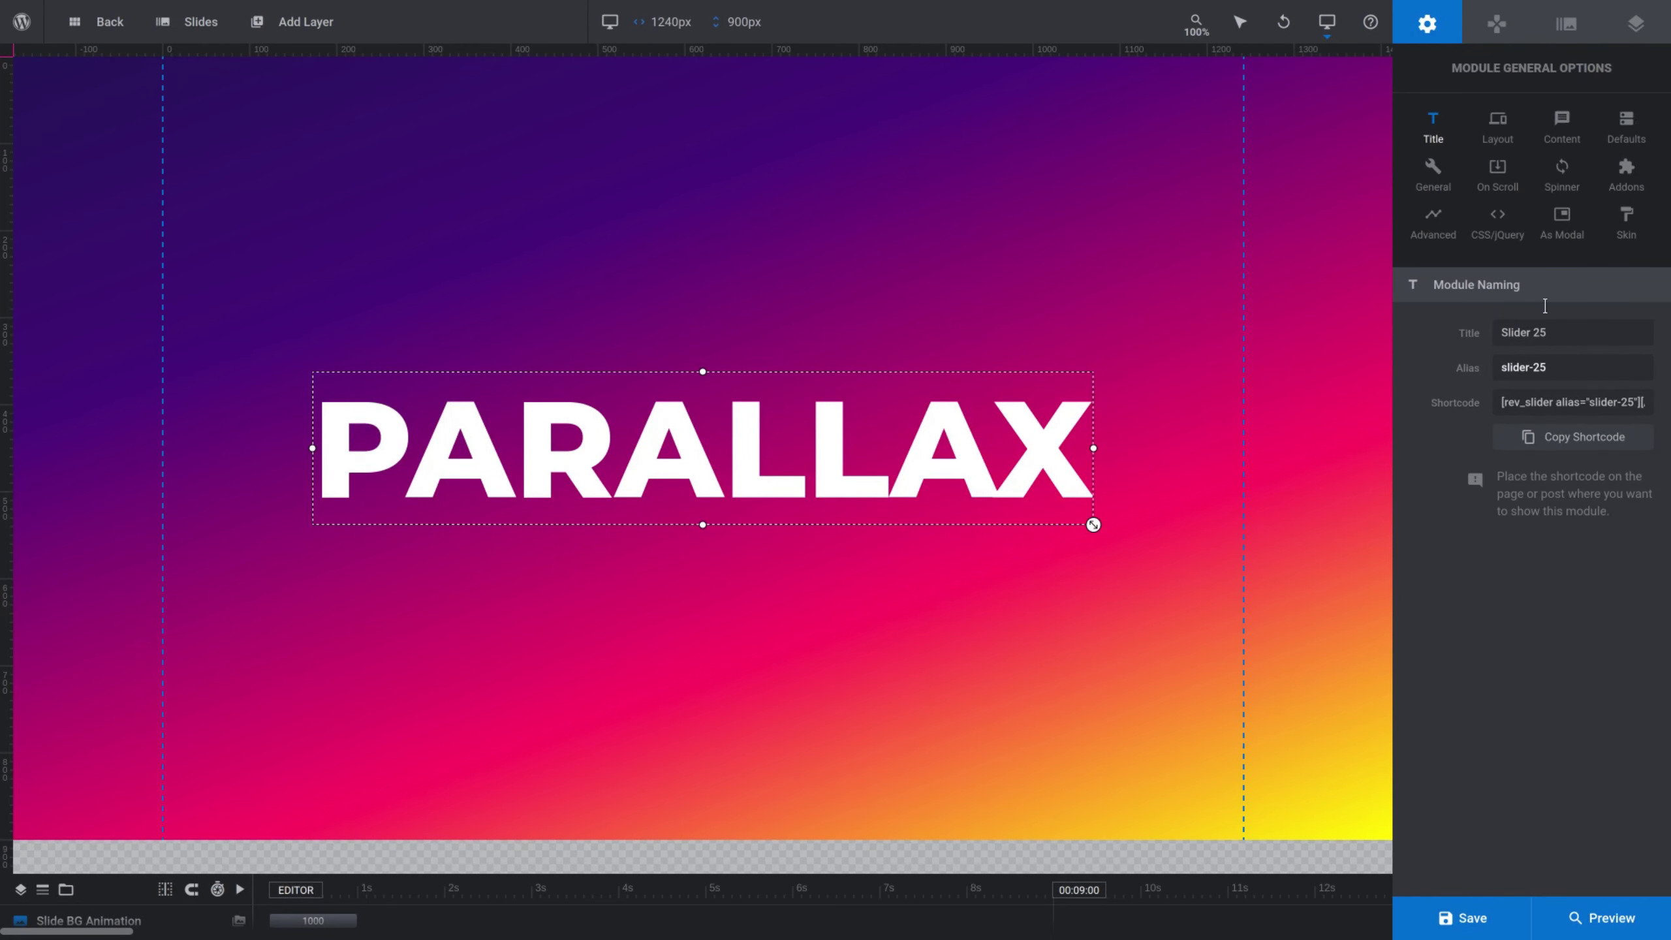
click(1497, 170)
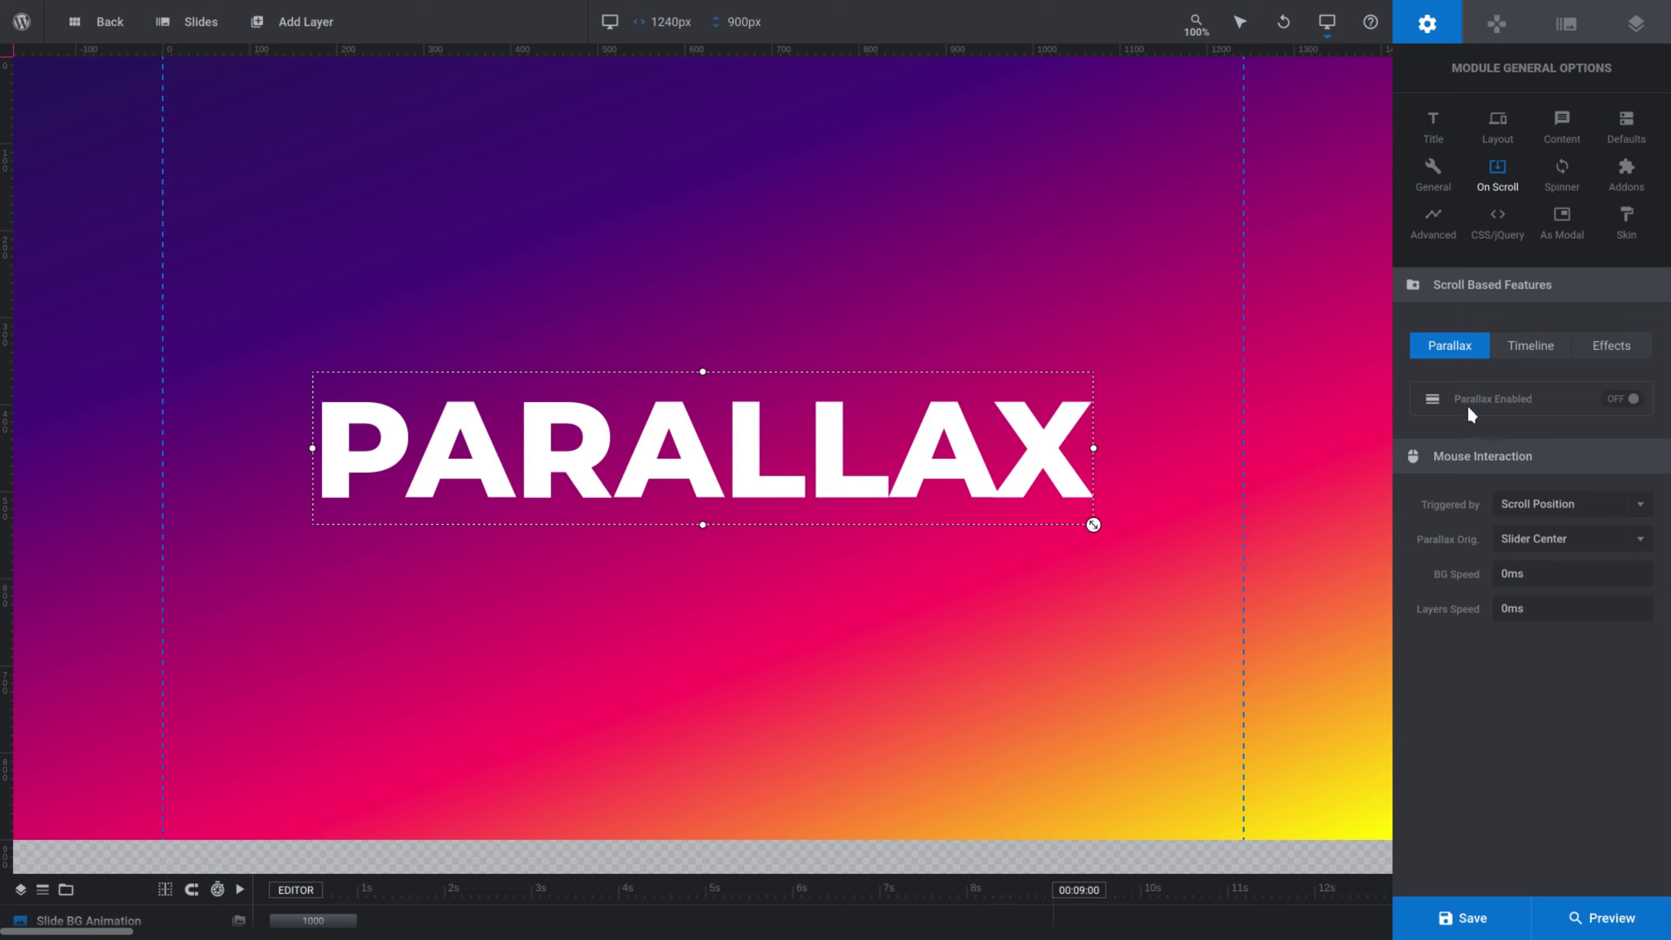
click(1622, 399)
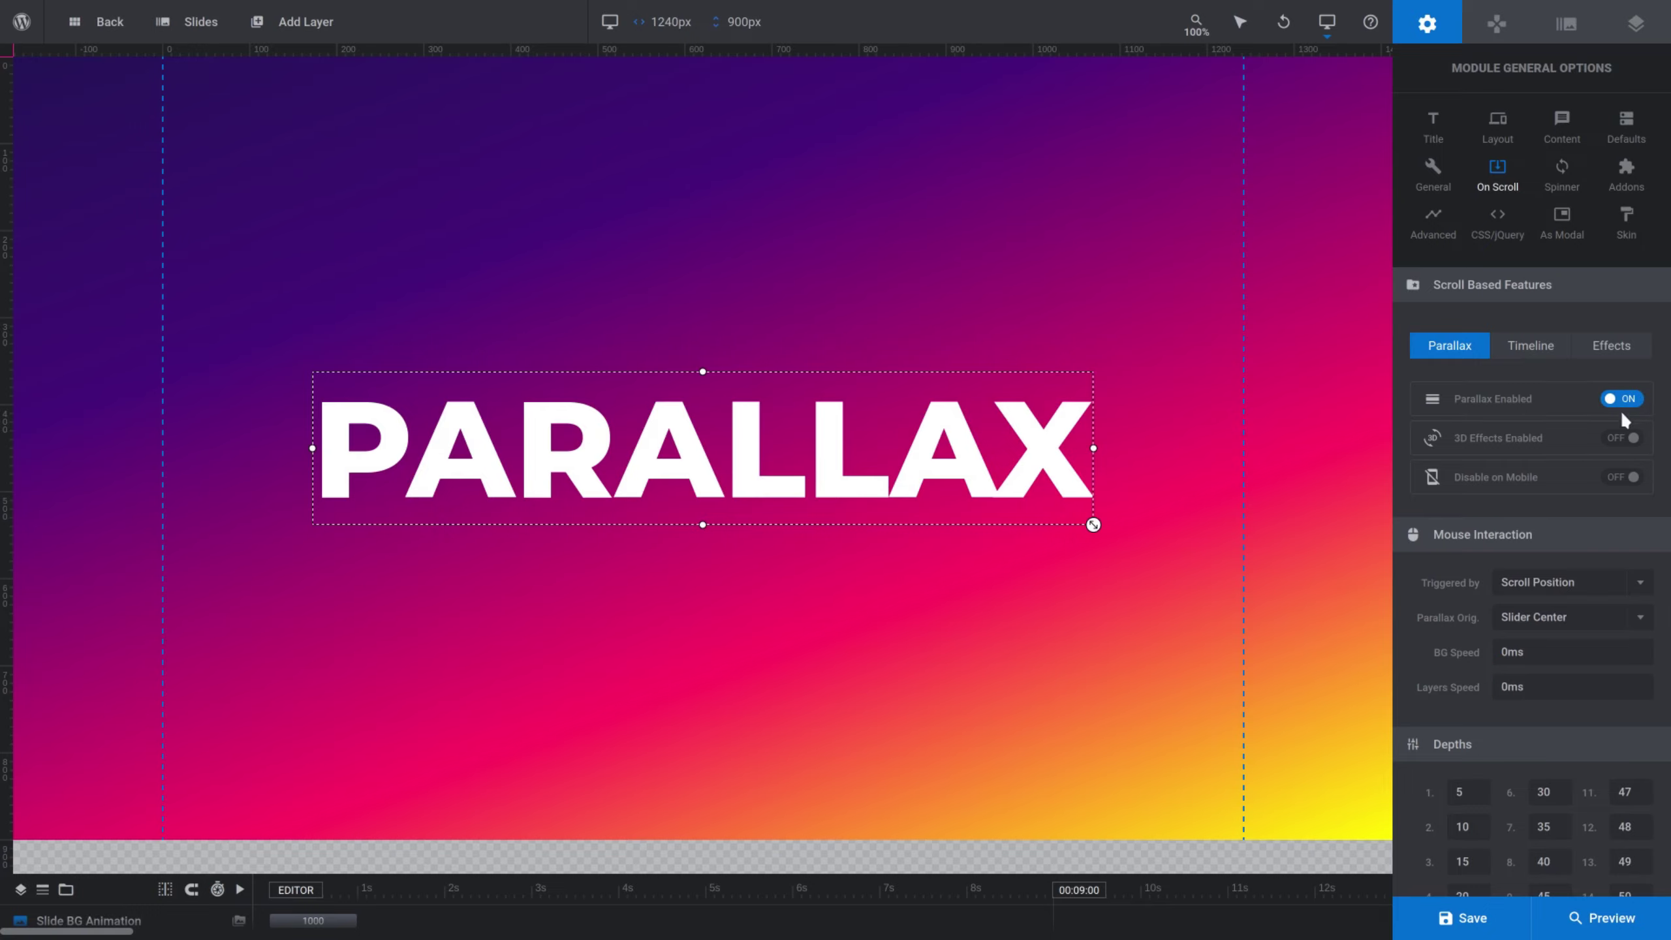
click(1453, 918)
Step: Add a shape layer about 447 × 459 px and align it left and vertically centered in the layer area
mouse_move(290, 27)
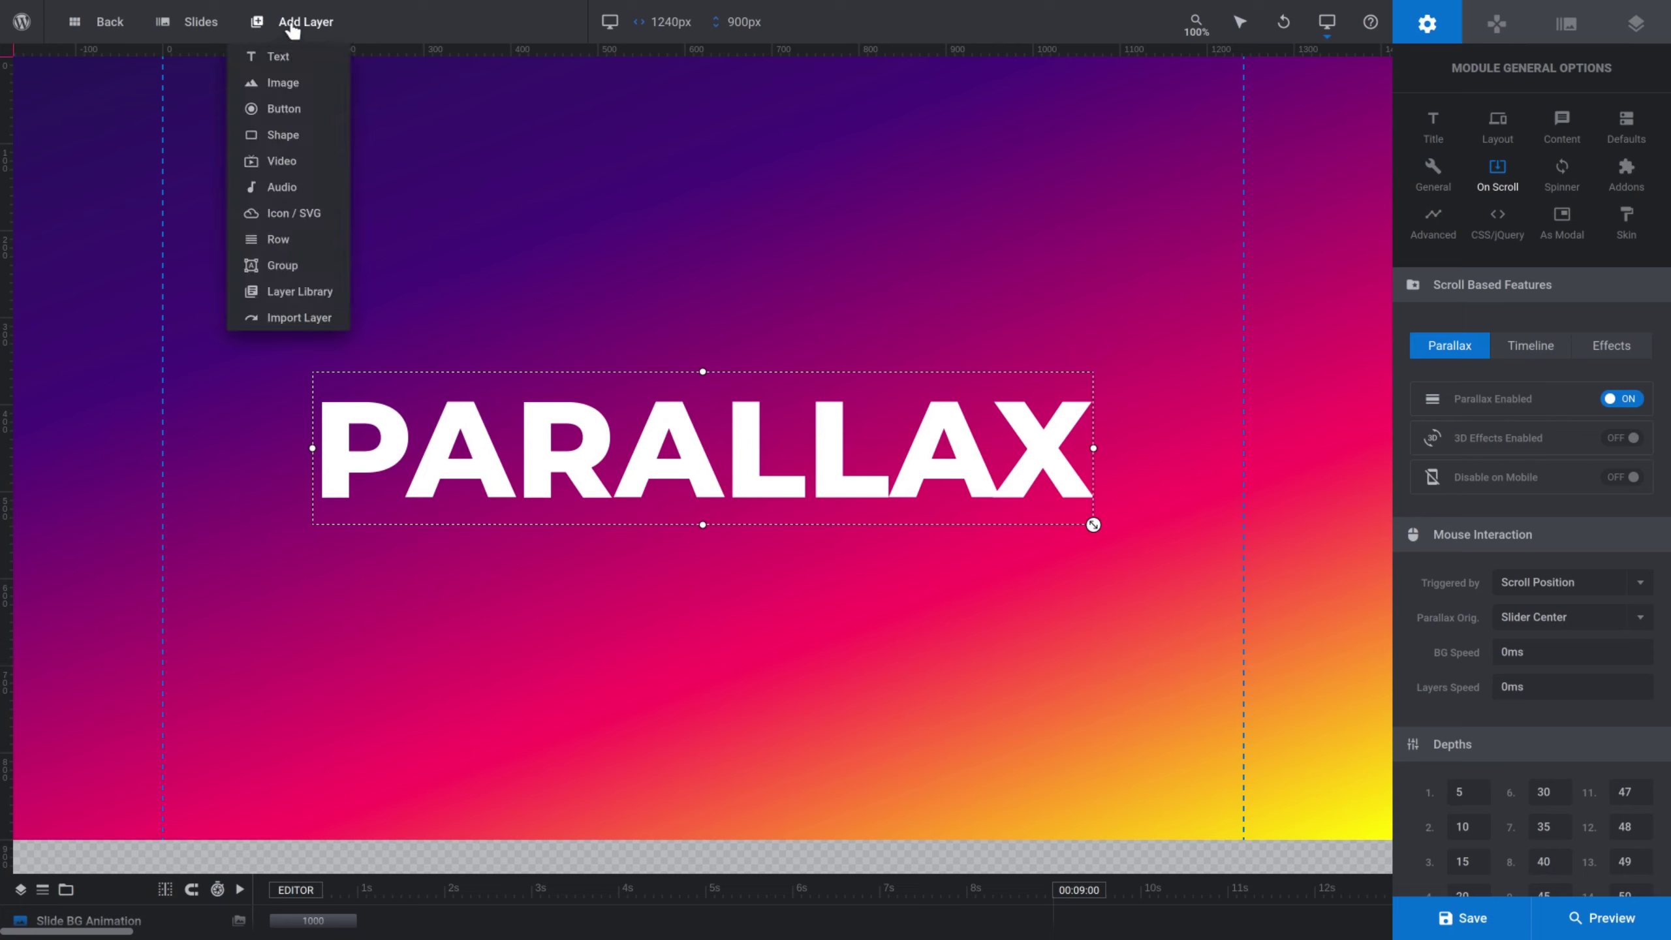
click(280, 136)
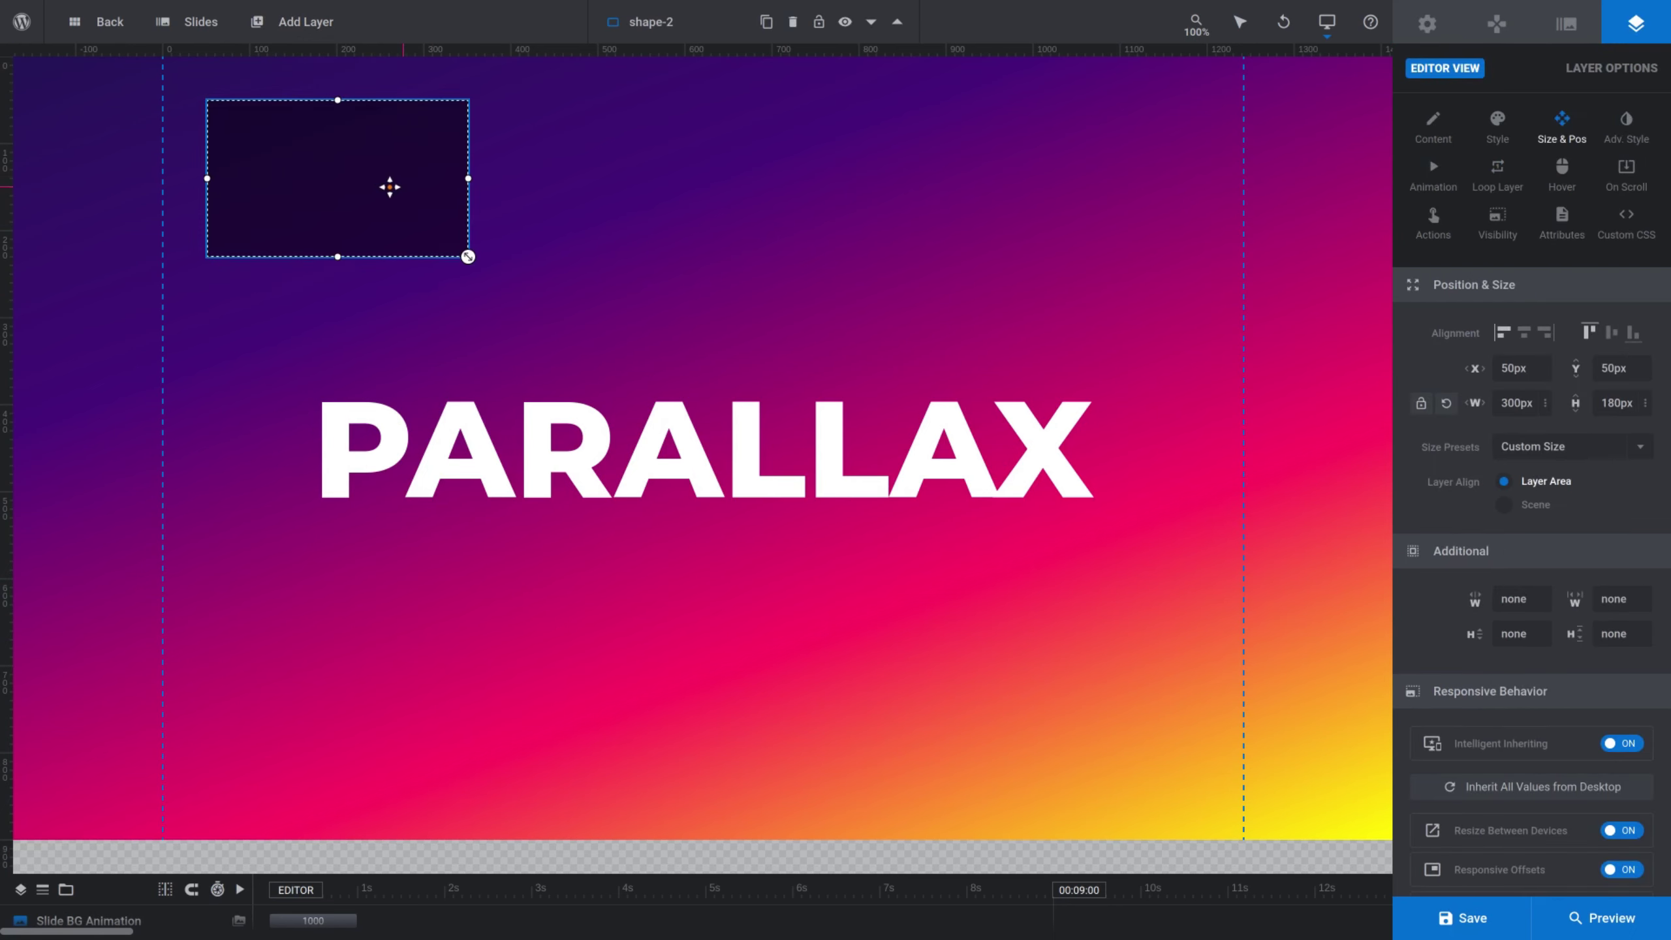
drag(391, 187, 391, 187)
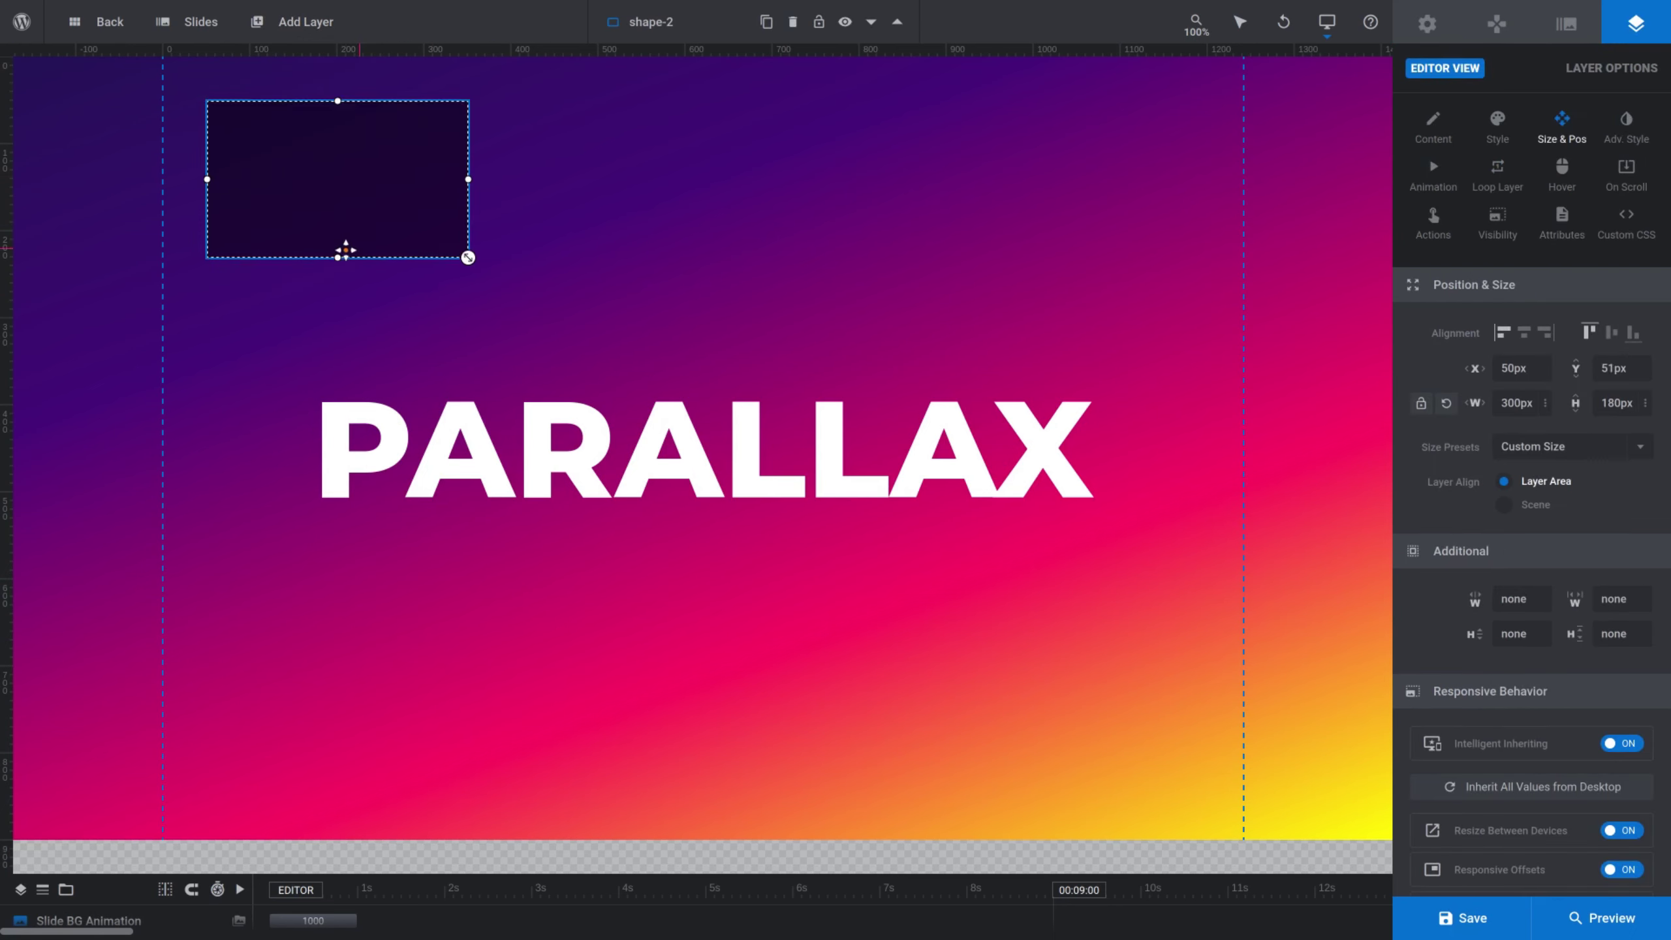
drag(336, 256, 338, 447)
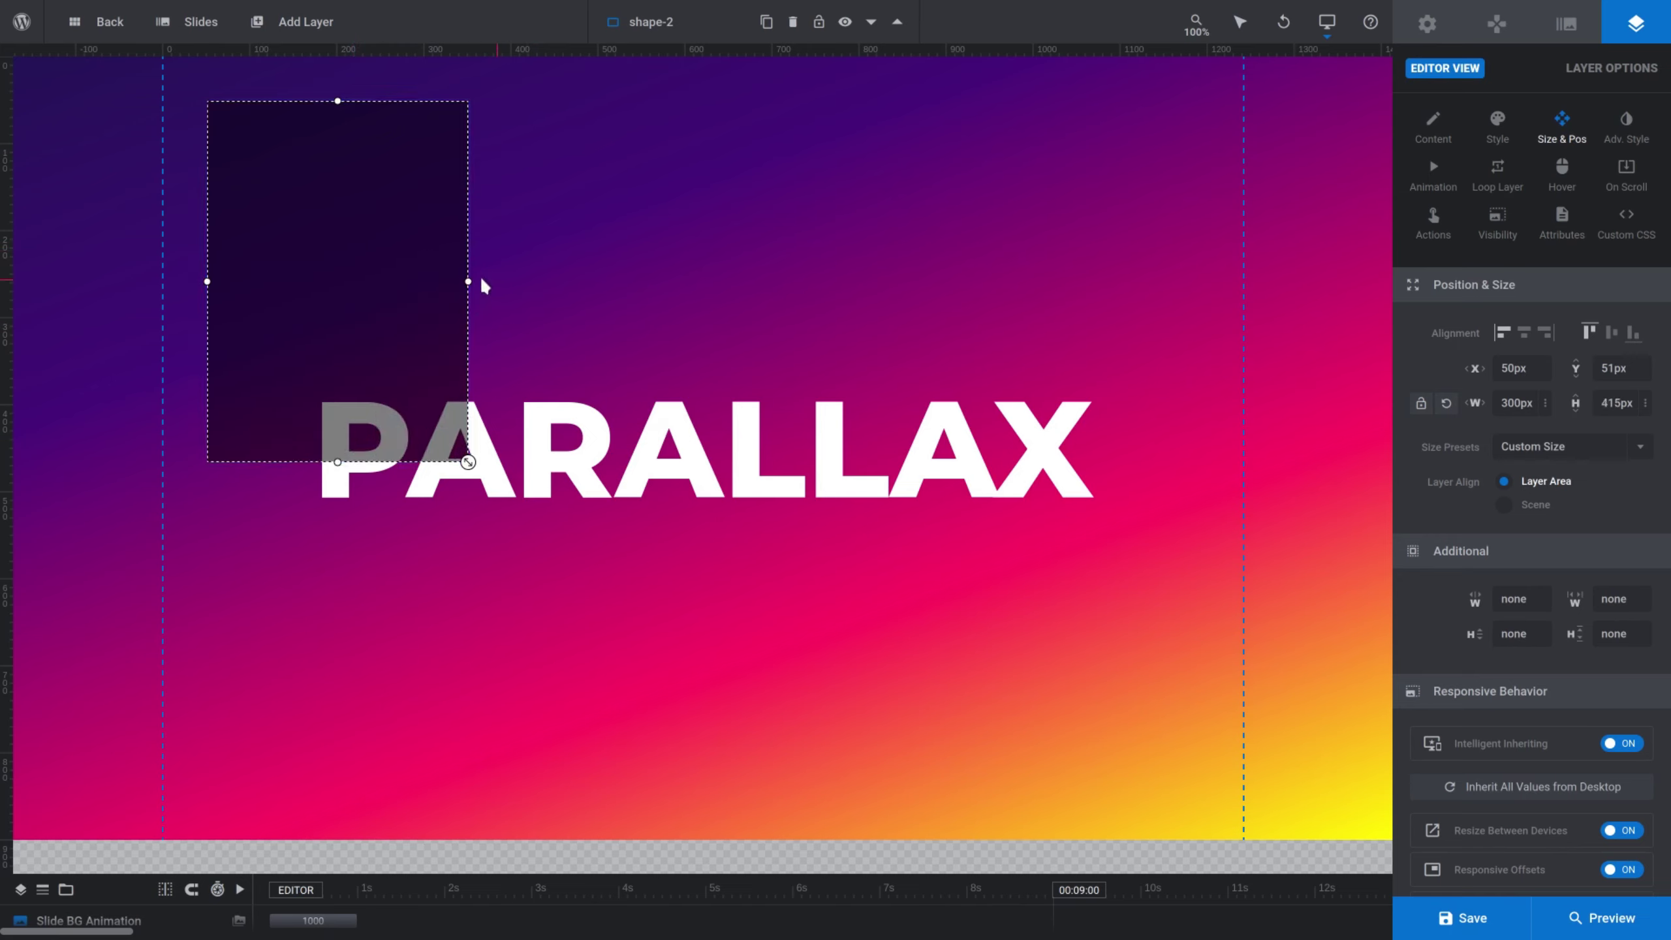
drag(467, 277, 613, 287)
drag(400, 459, 396, 500)
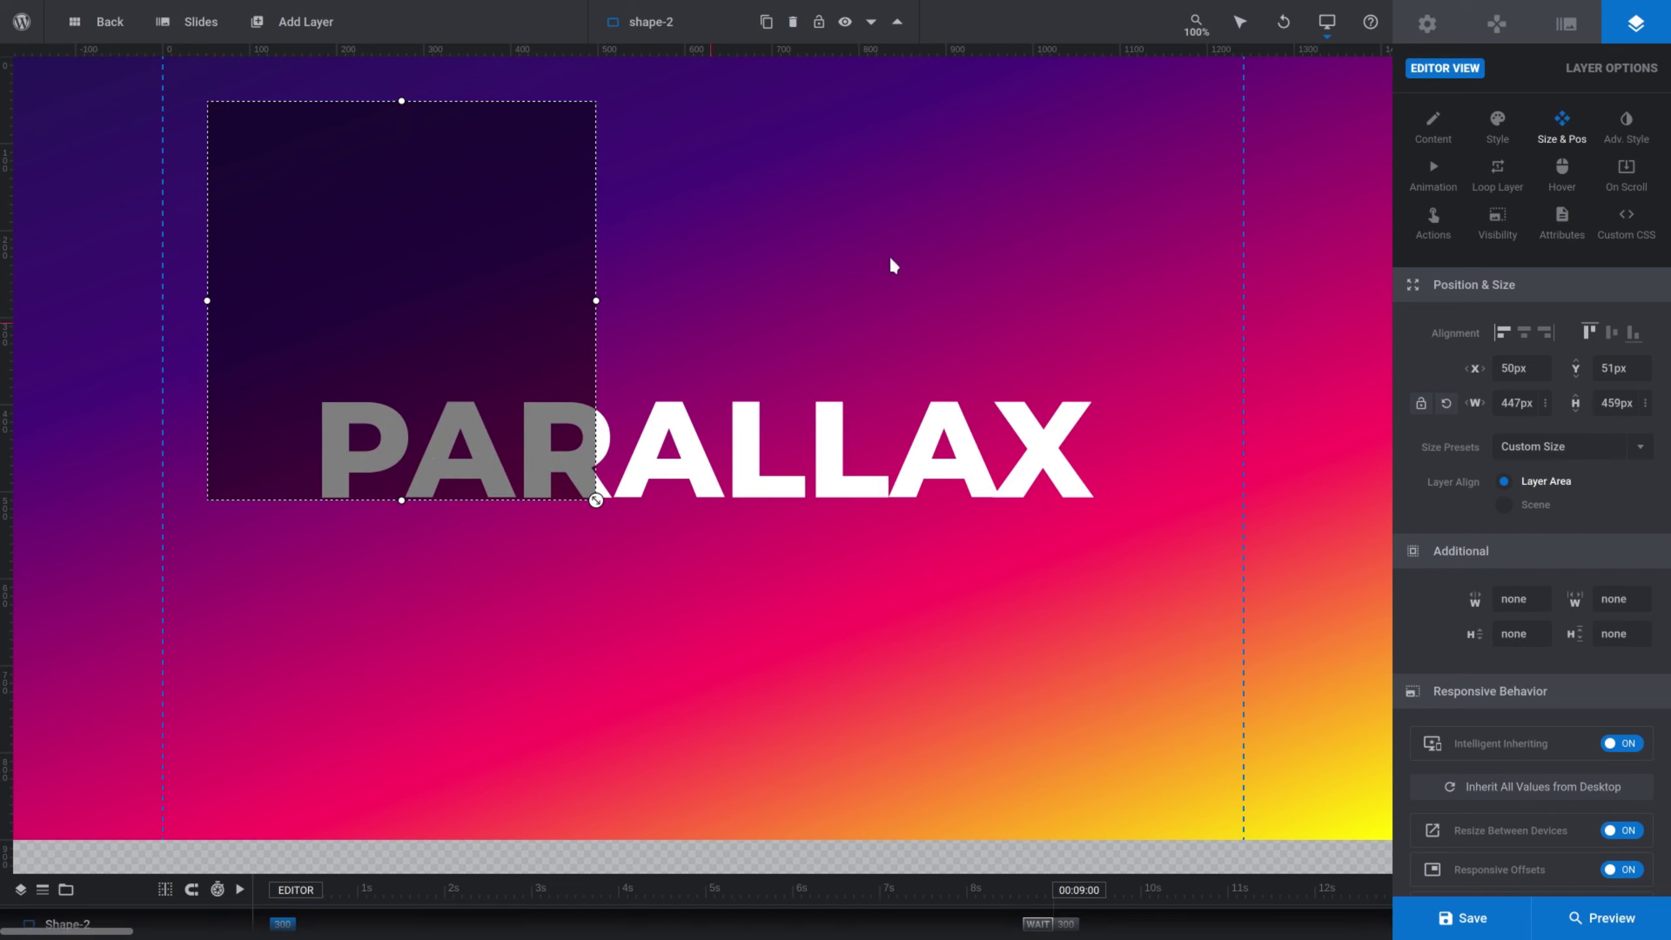
click(1503, 333)
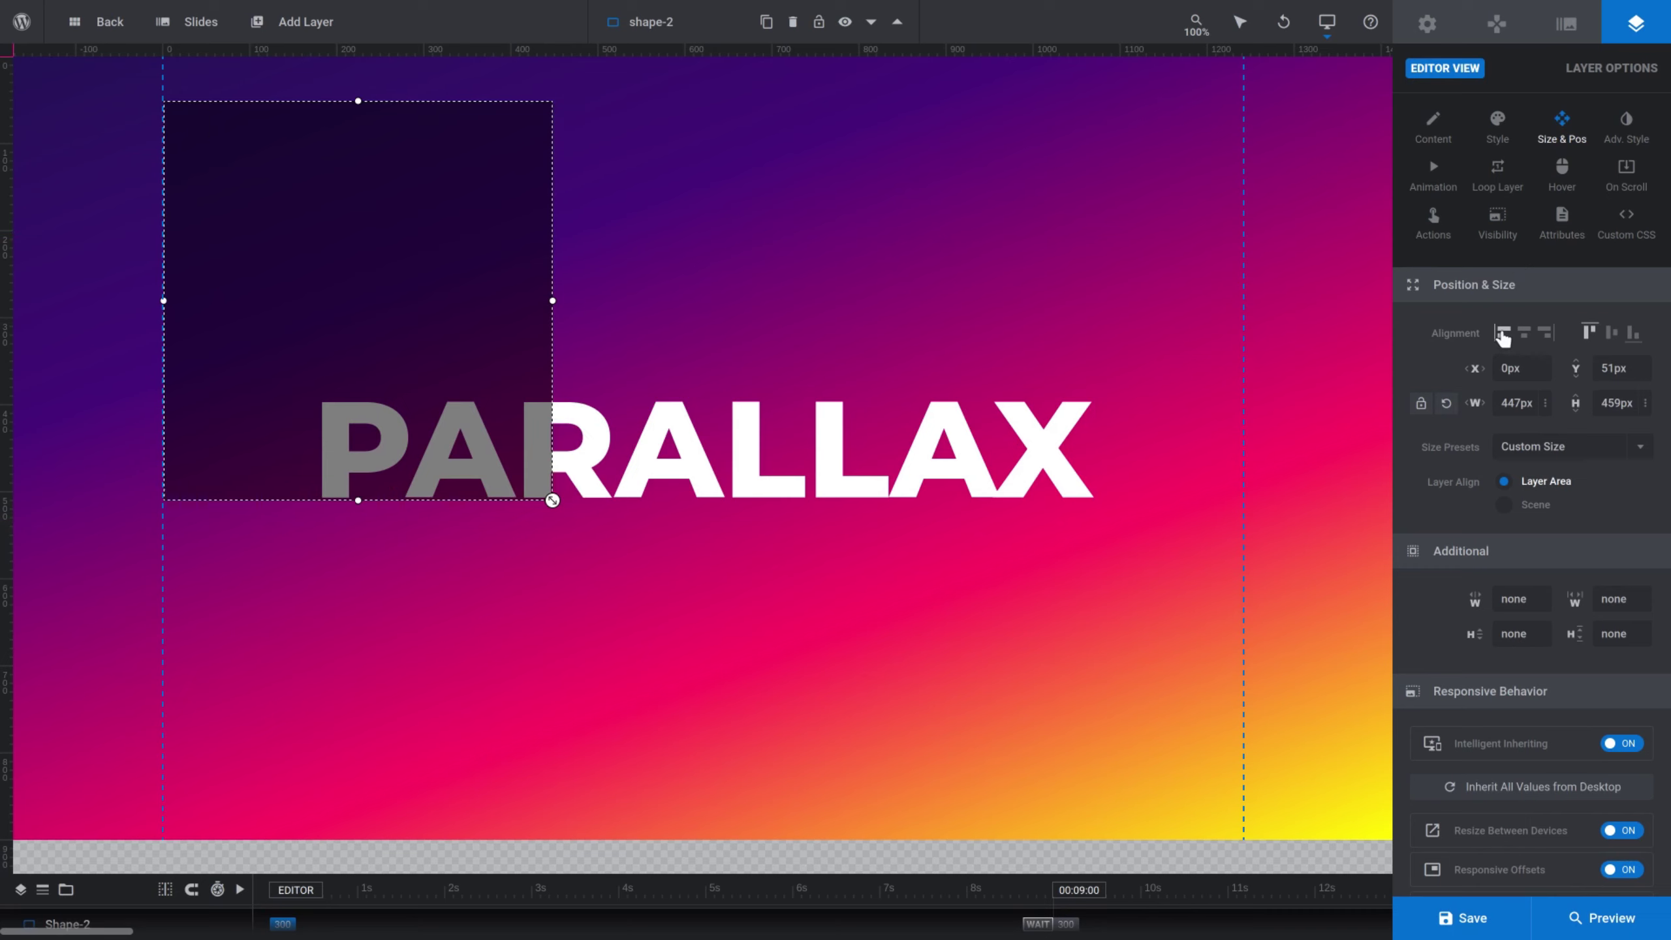
click(1625, 342)
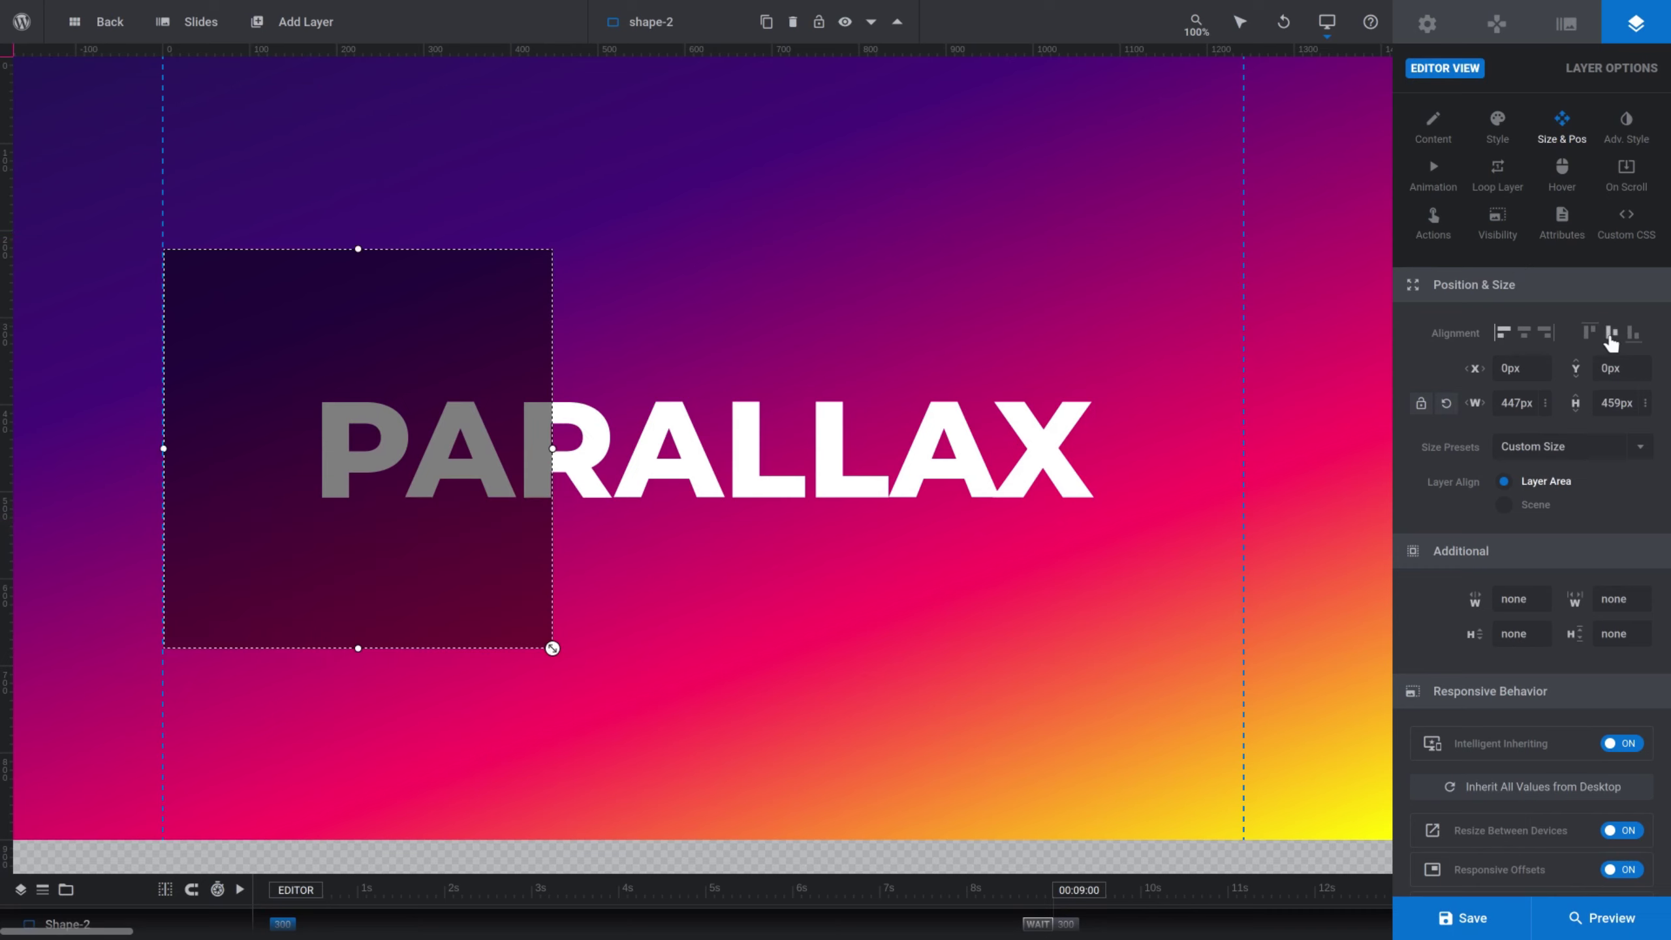
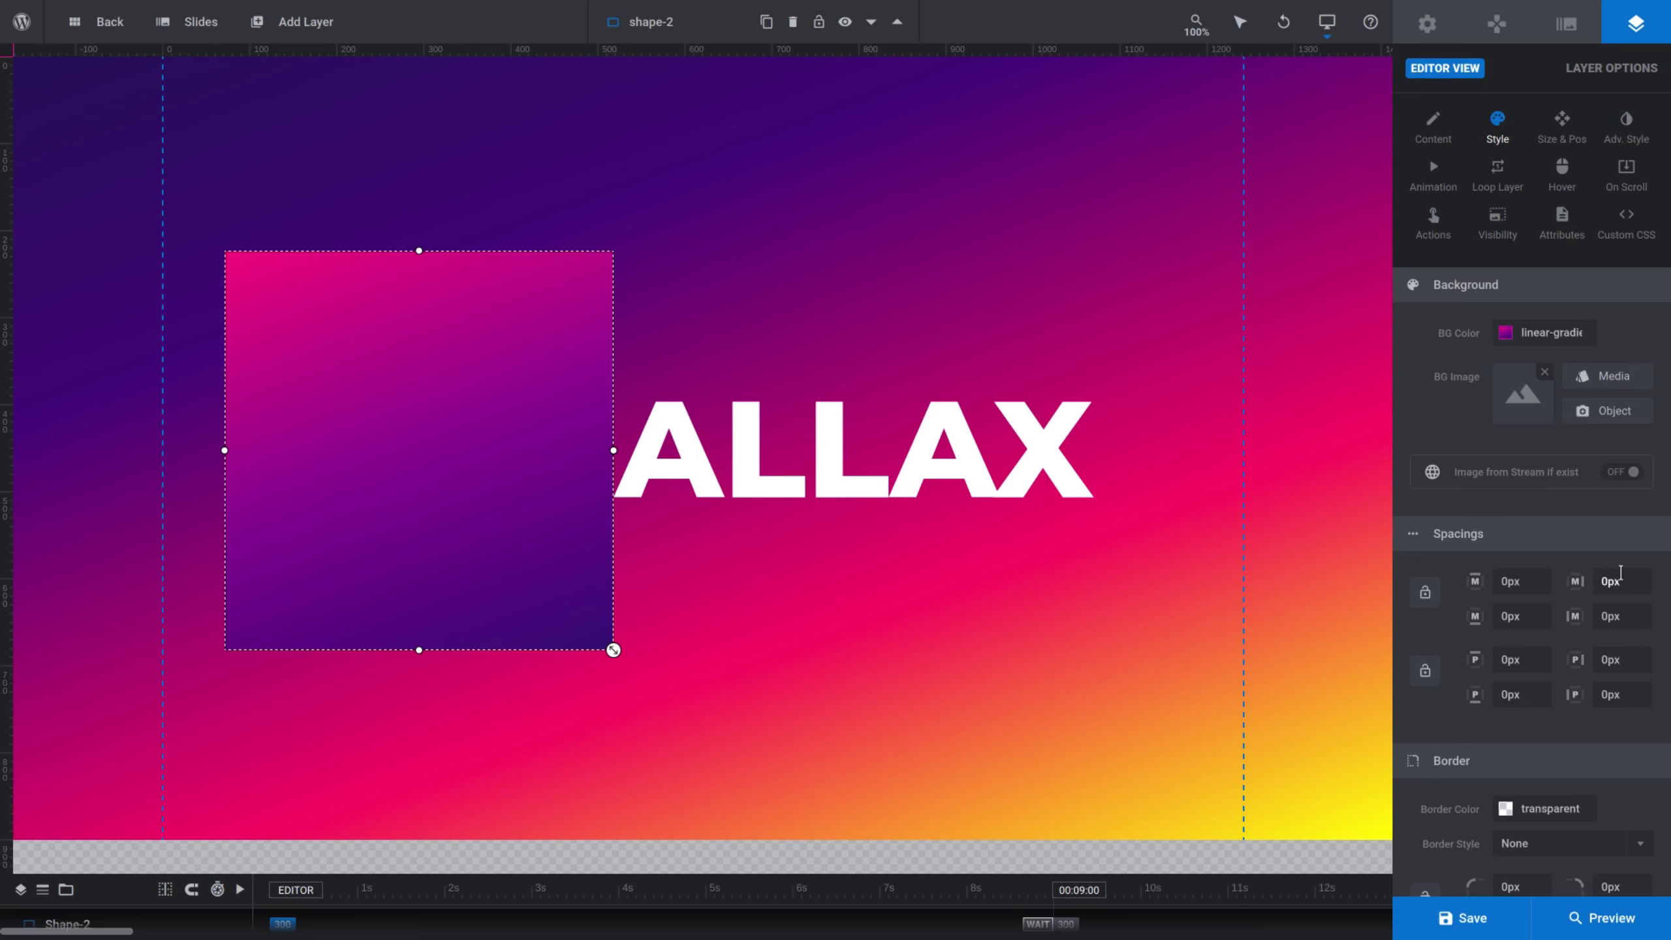
Step: Link the border radius values of the square shape and round all four corners to 25%
scroll(1619, 573, down, 1)
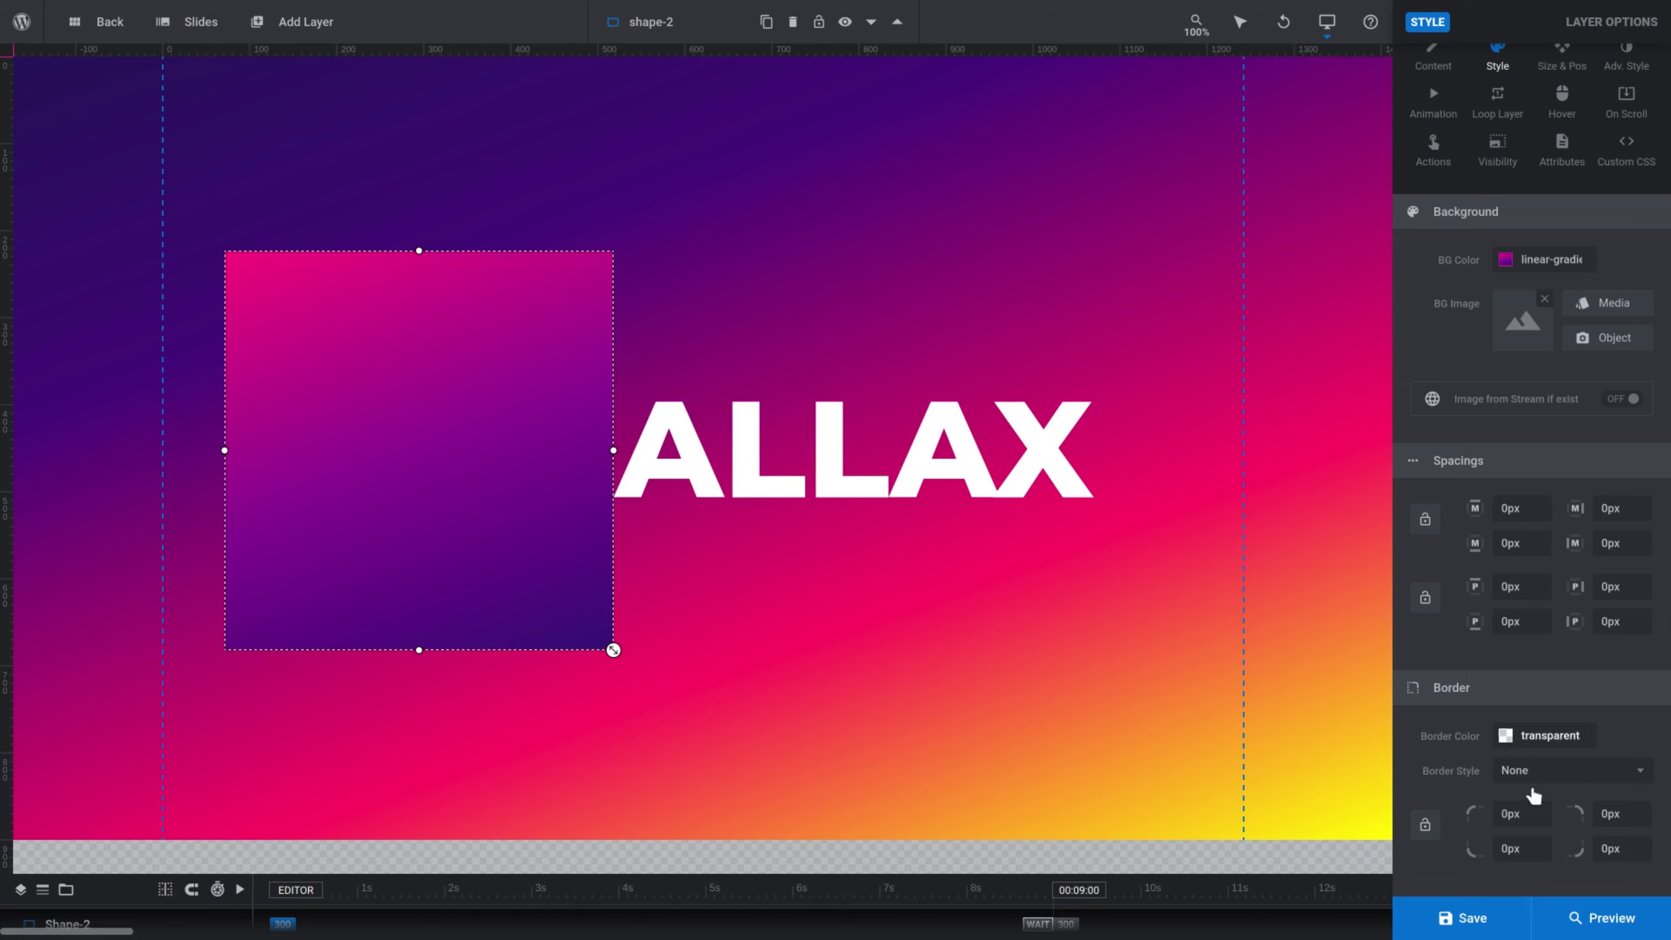
click(1424, 827)
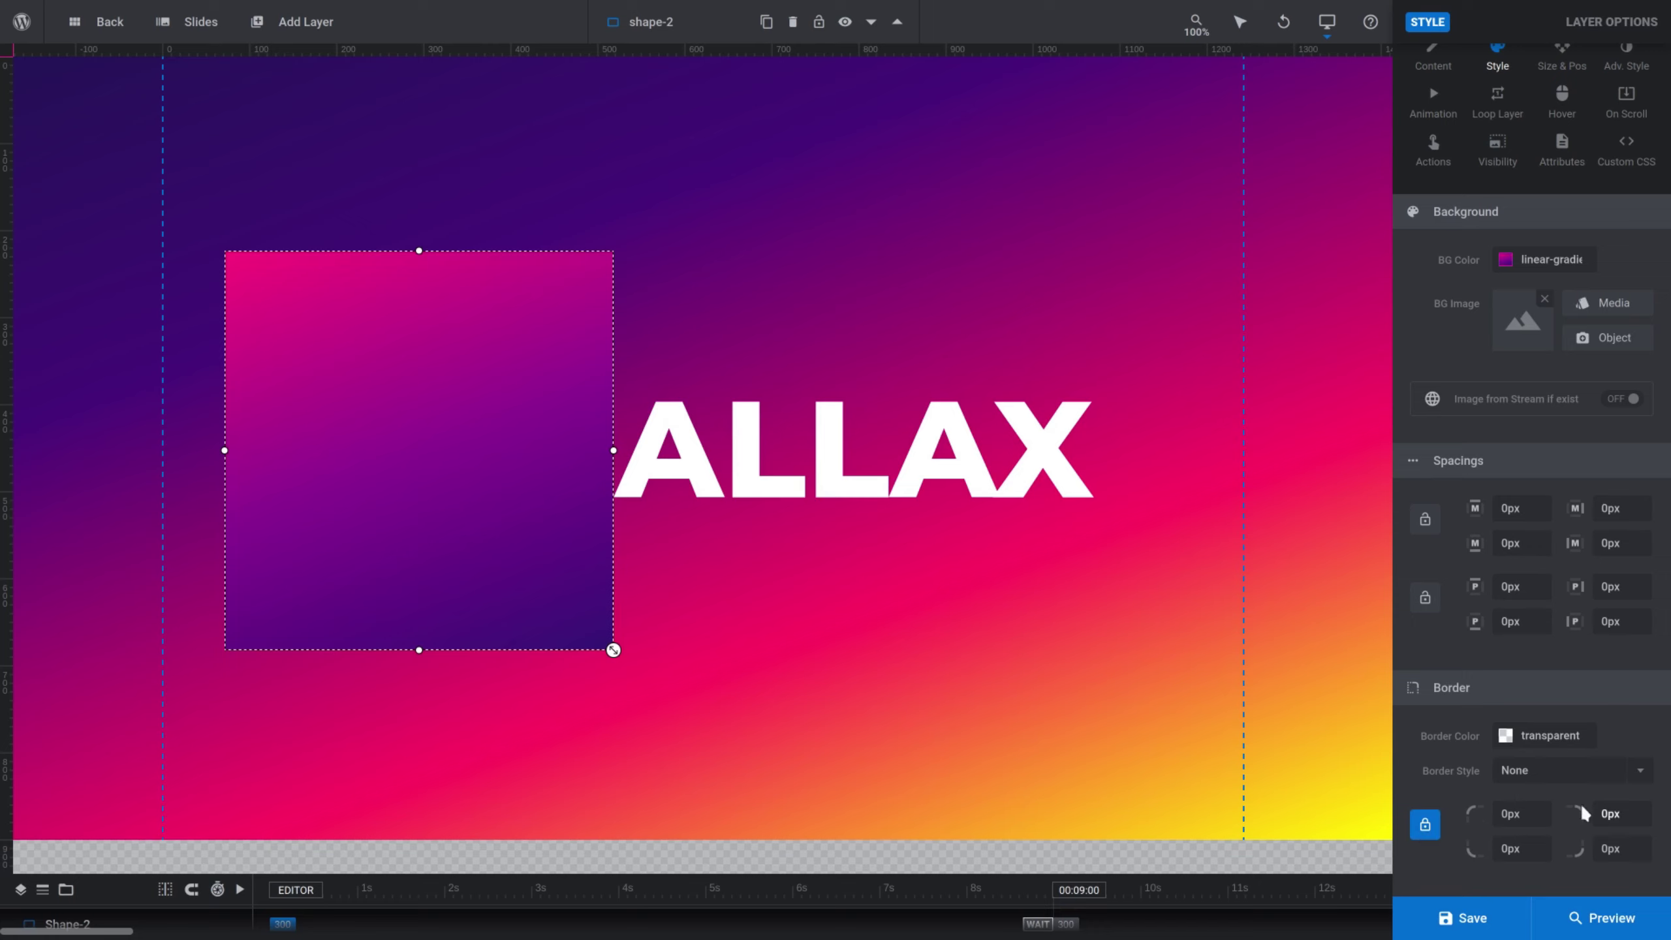
click(1511, 814)
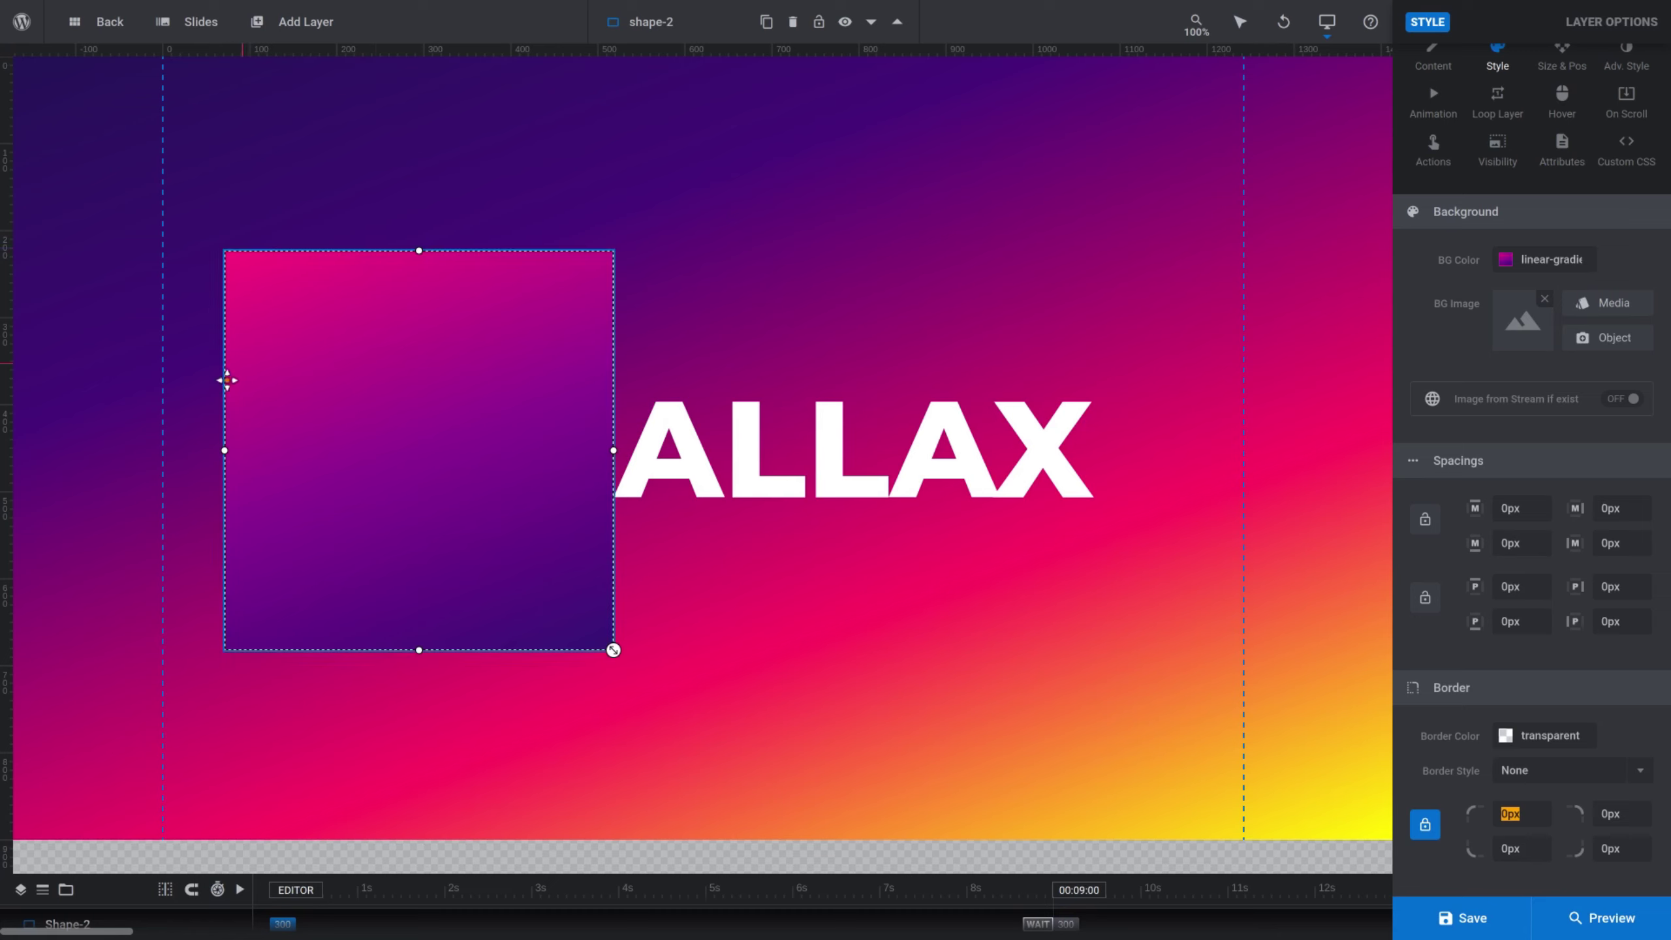
text(25)
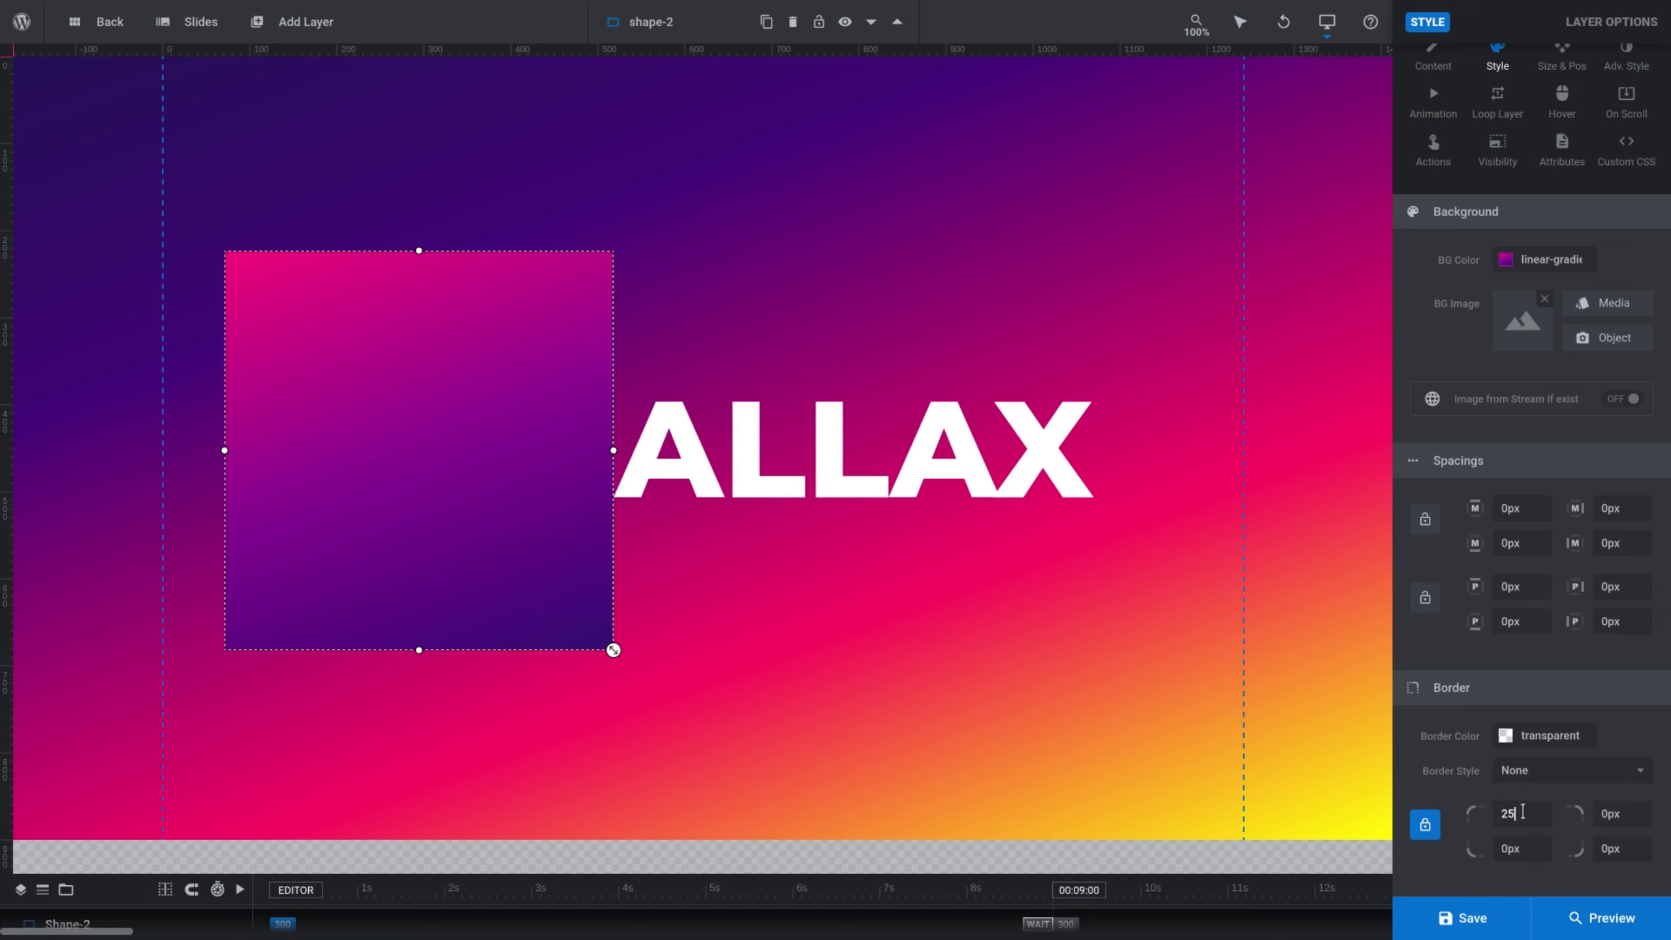
text(%)
key(Return)
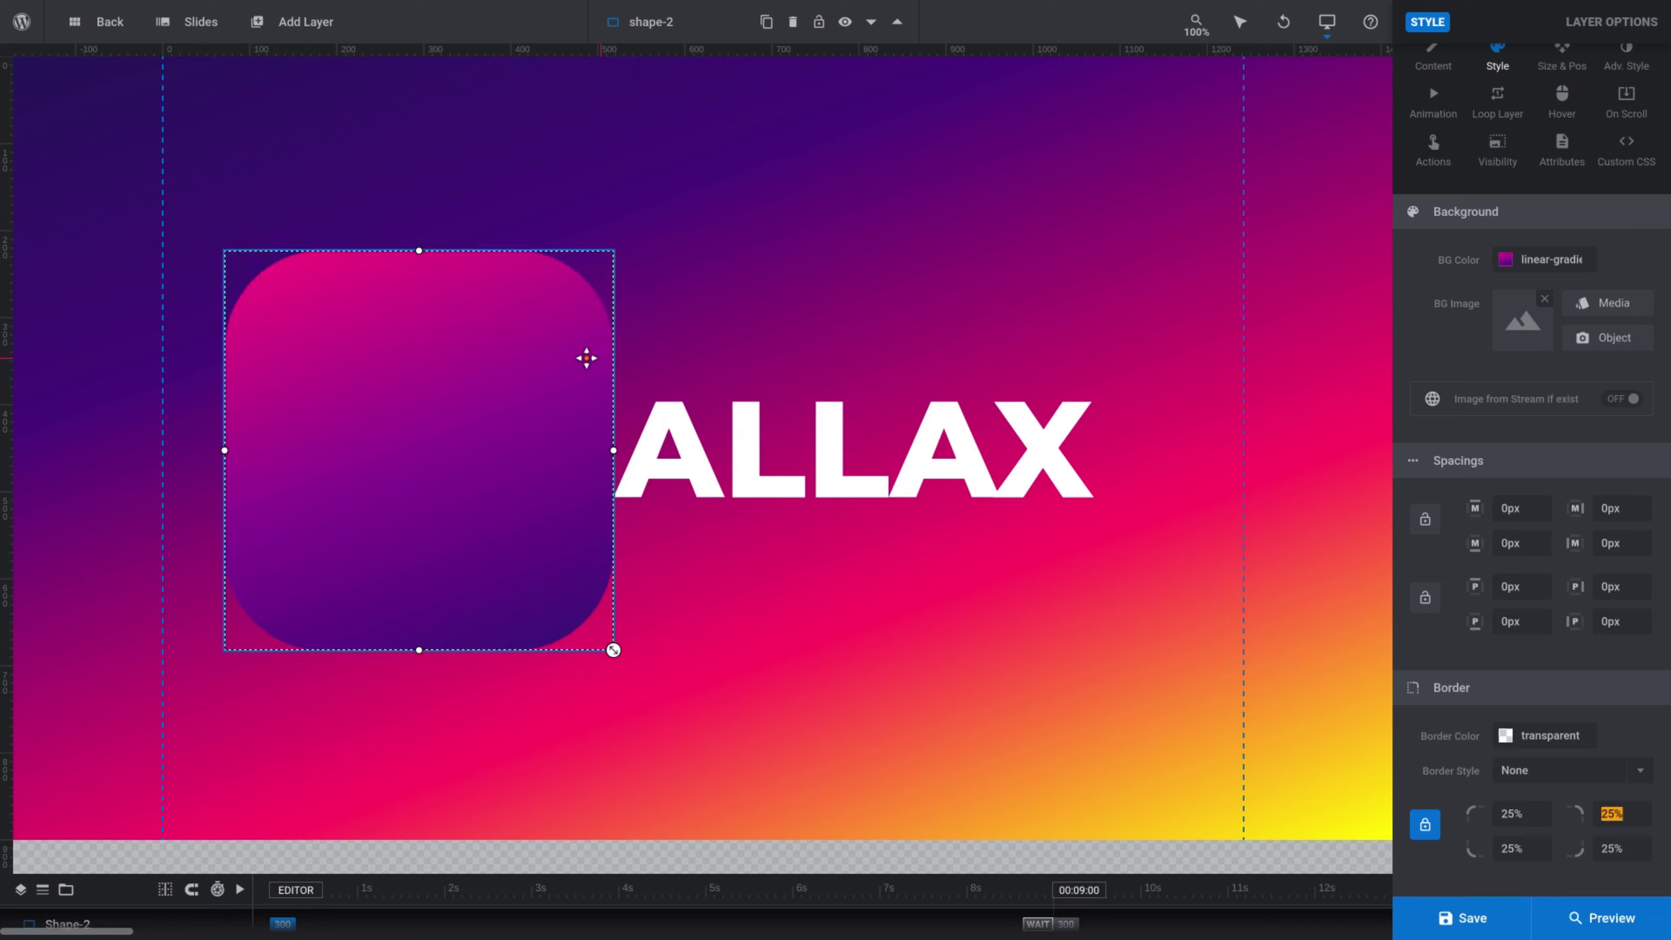
click(792, 614)
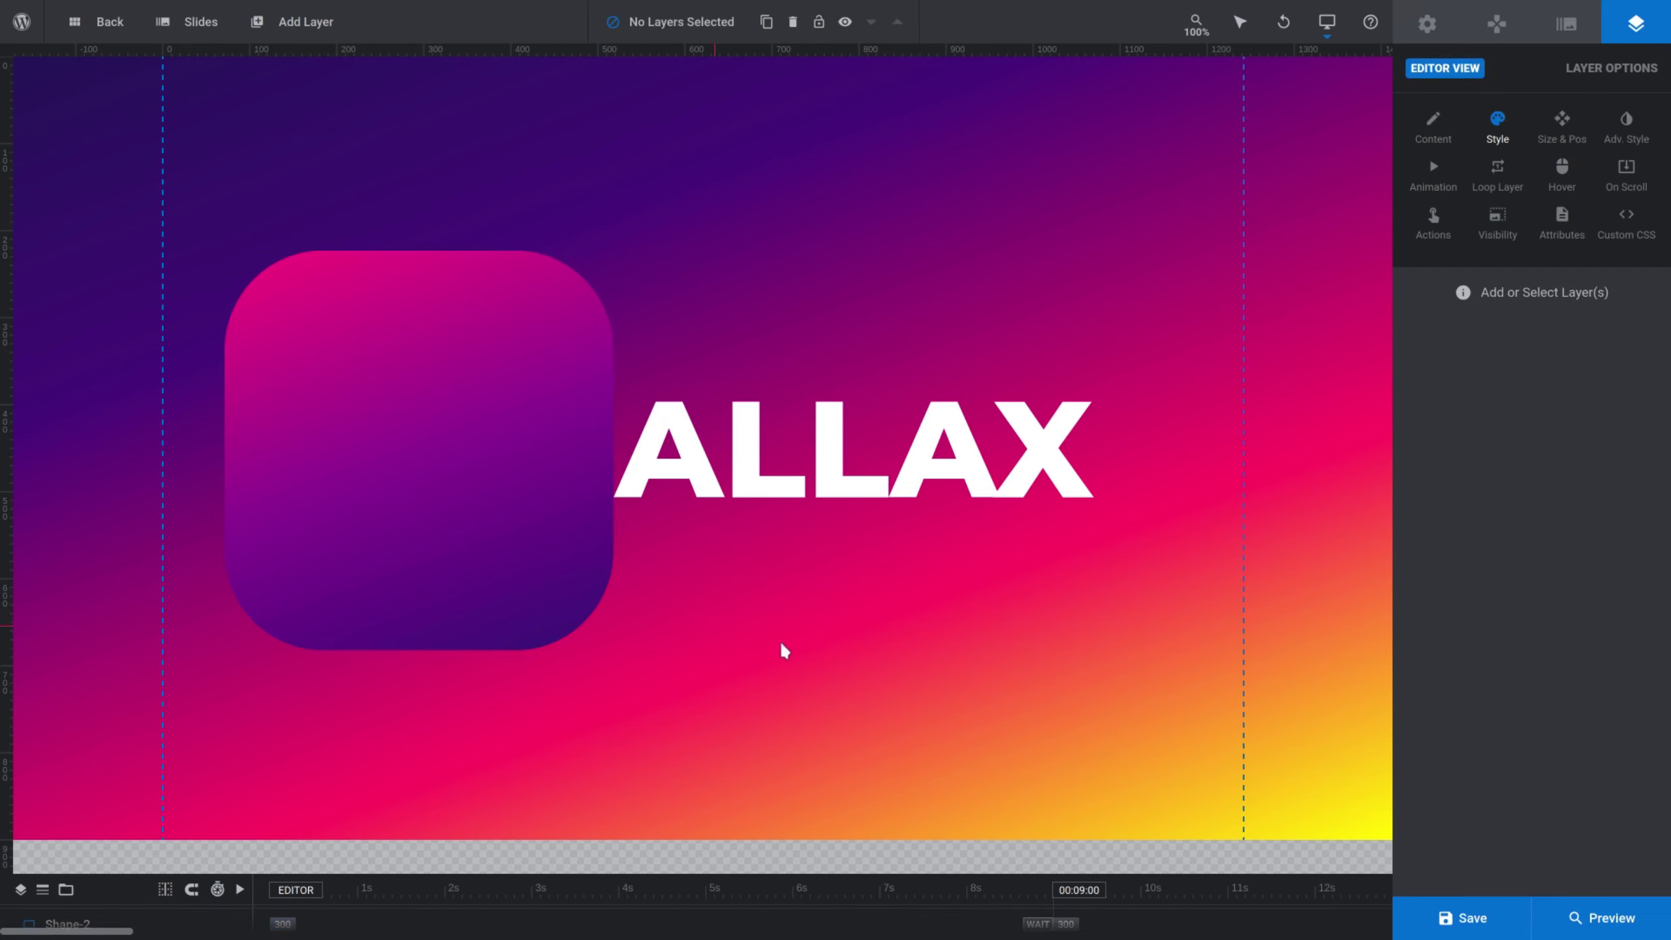
Step: Set the rounded shape's opacity to 0.5 in its Anim To keyframe
click(502, 507)
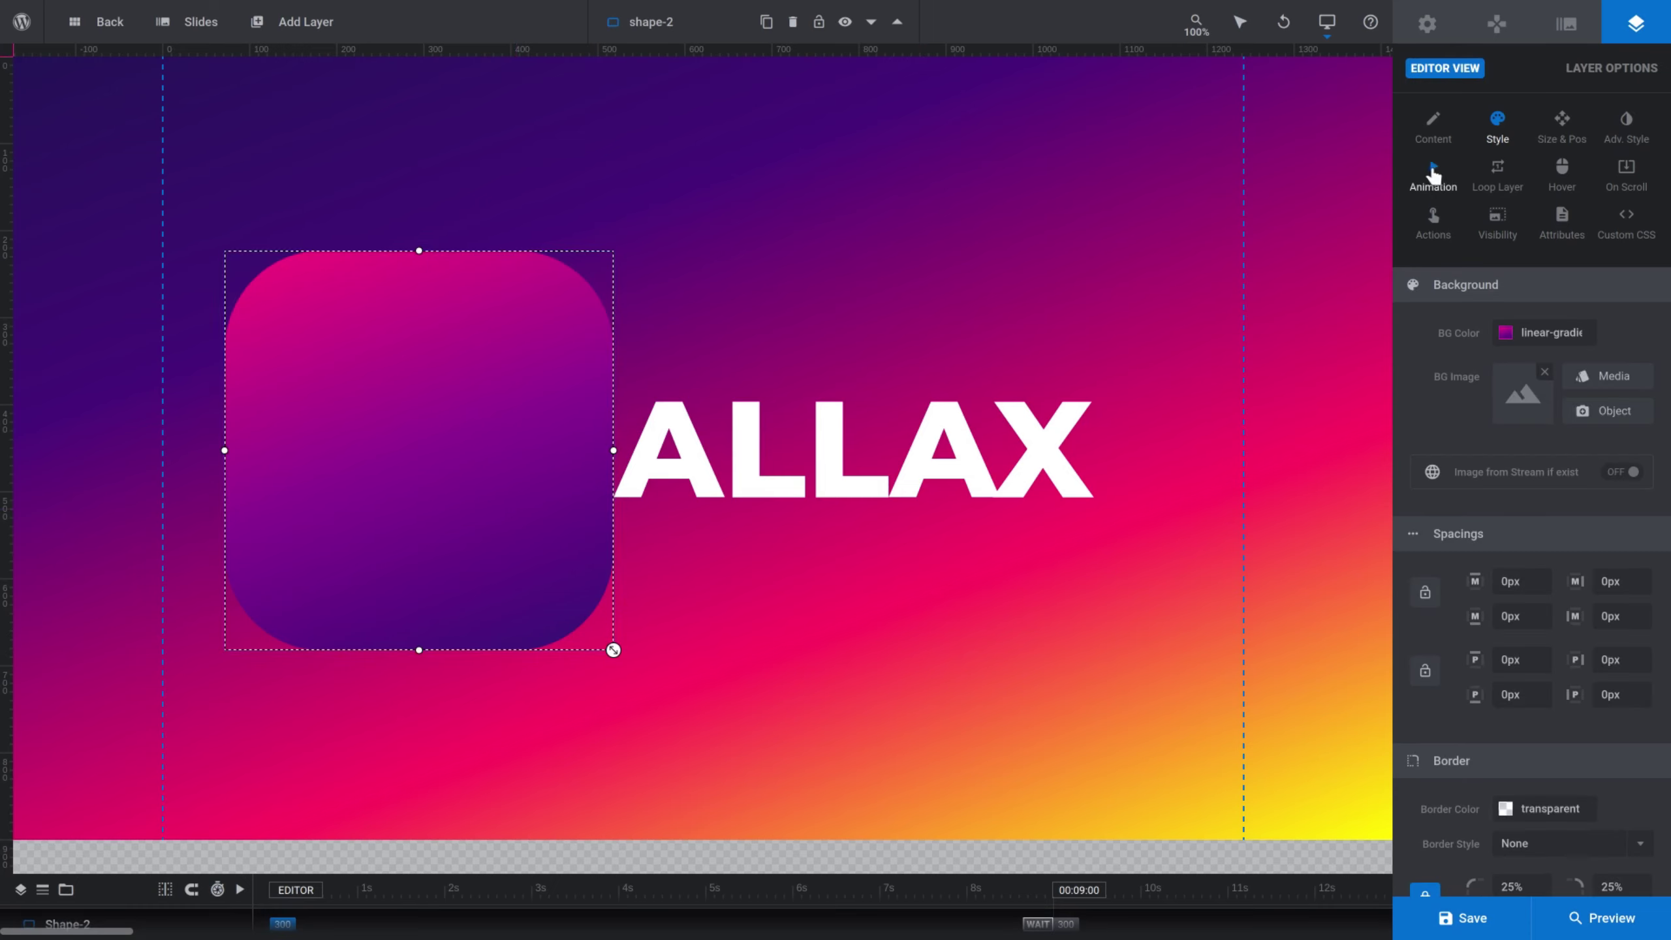
click(1434, 171)
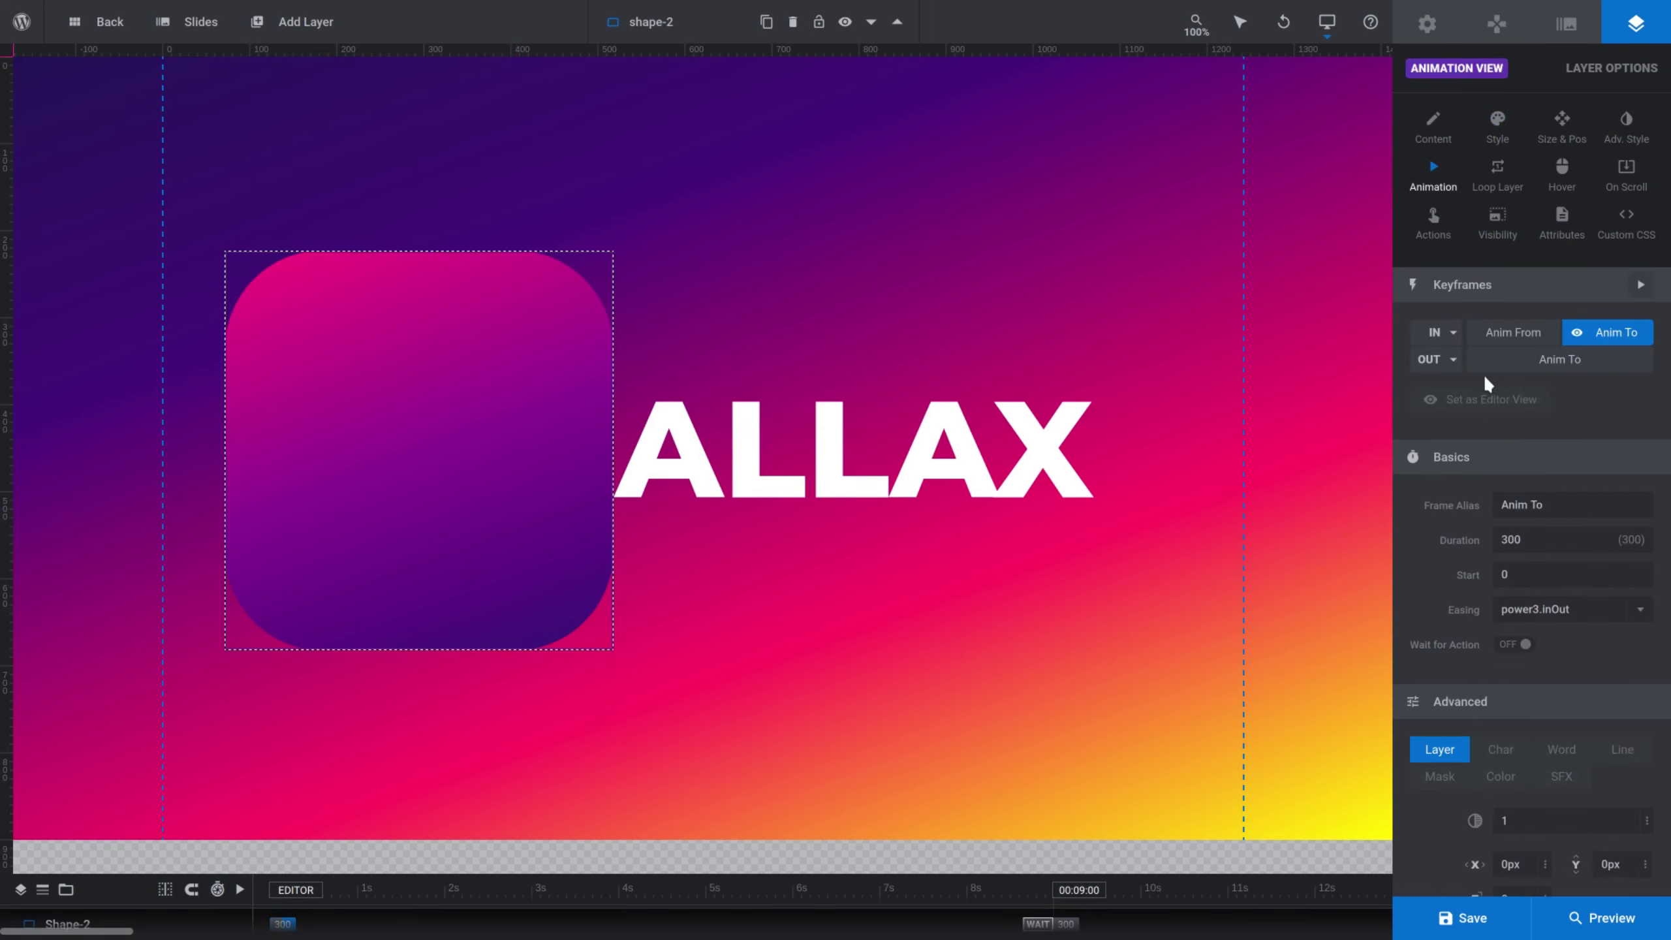
scroll(1555, 675, down, 6)
click(1520, 421)
text(0.5)
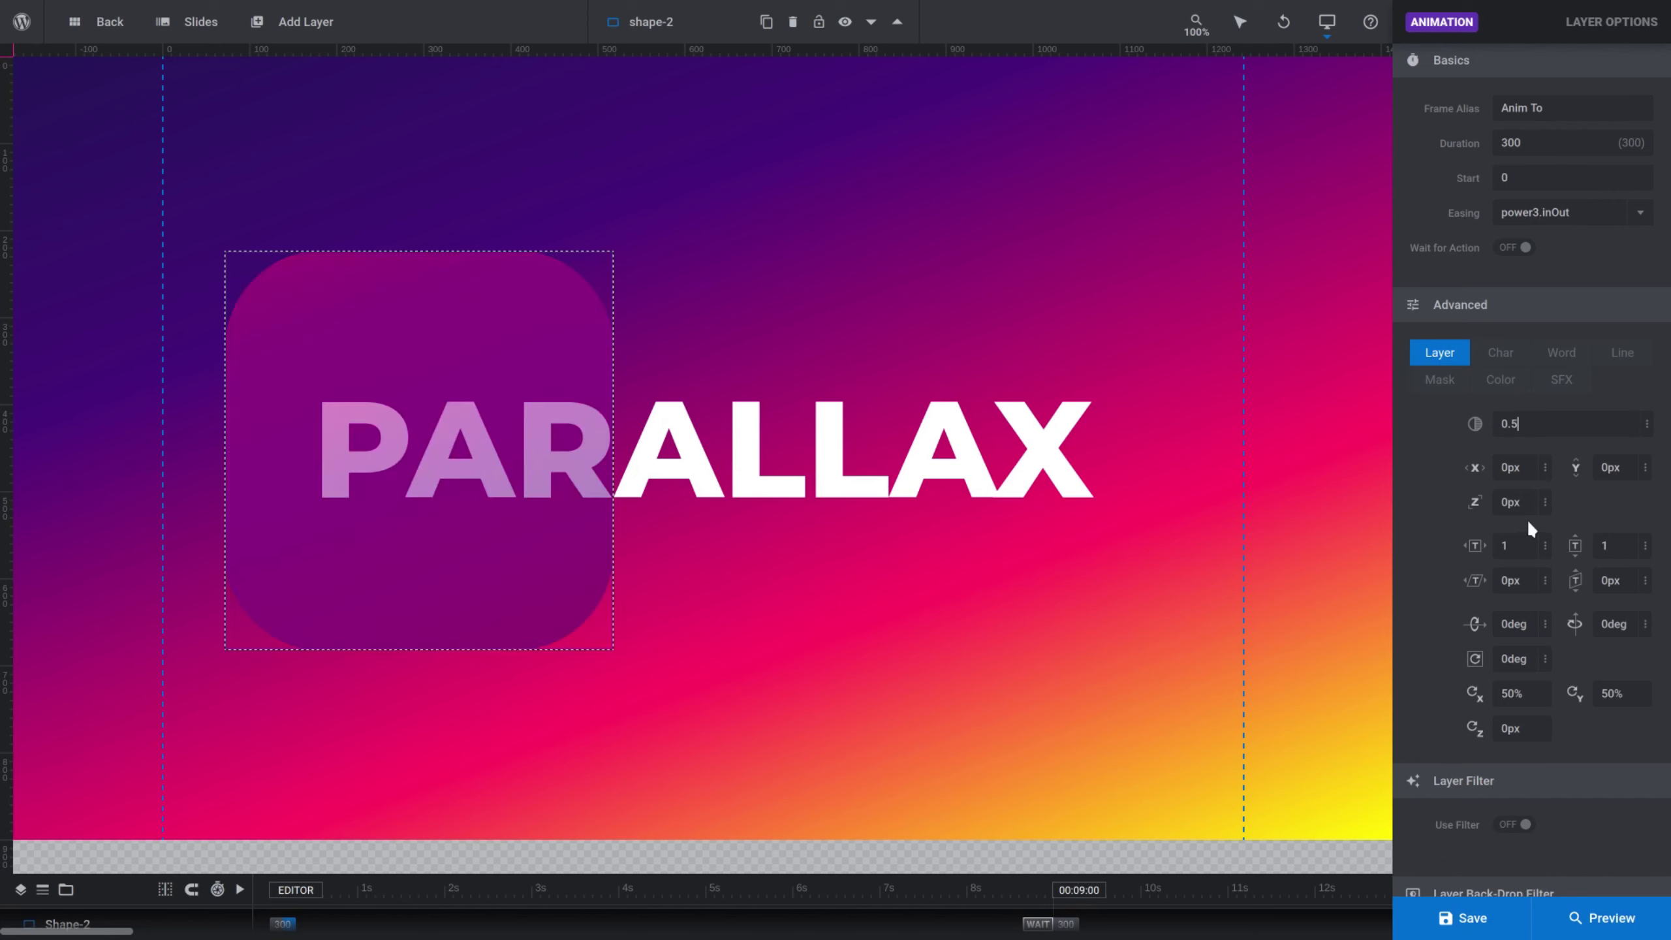
click(1141, 607)
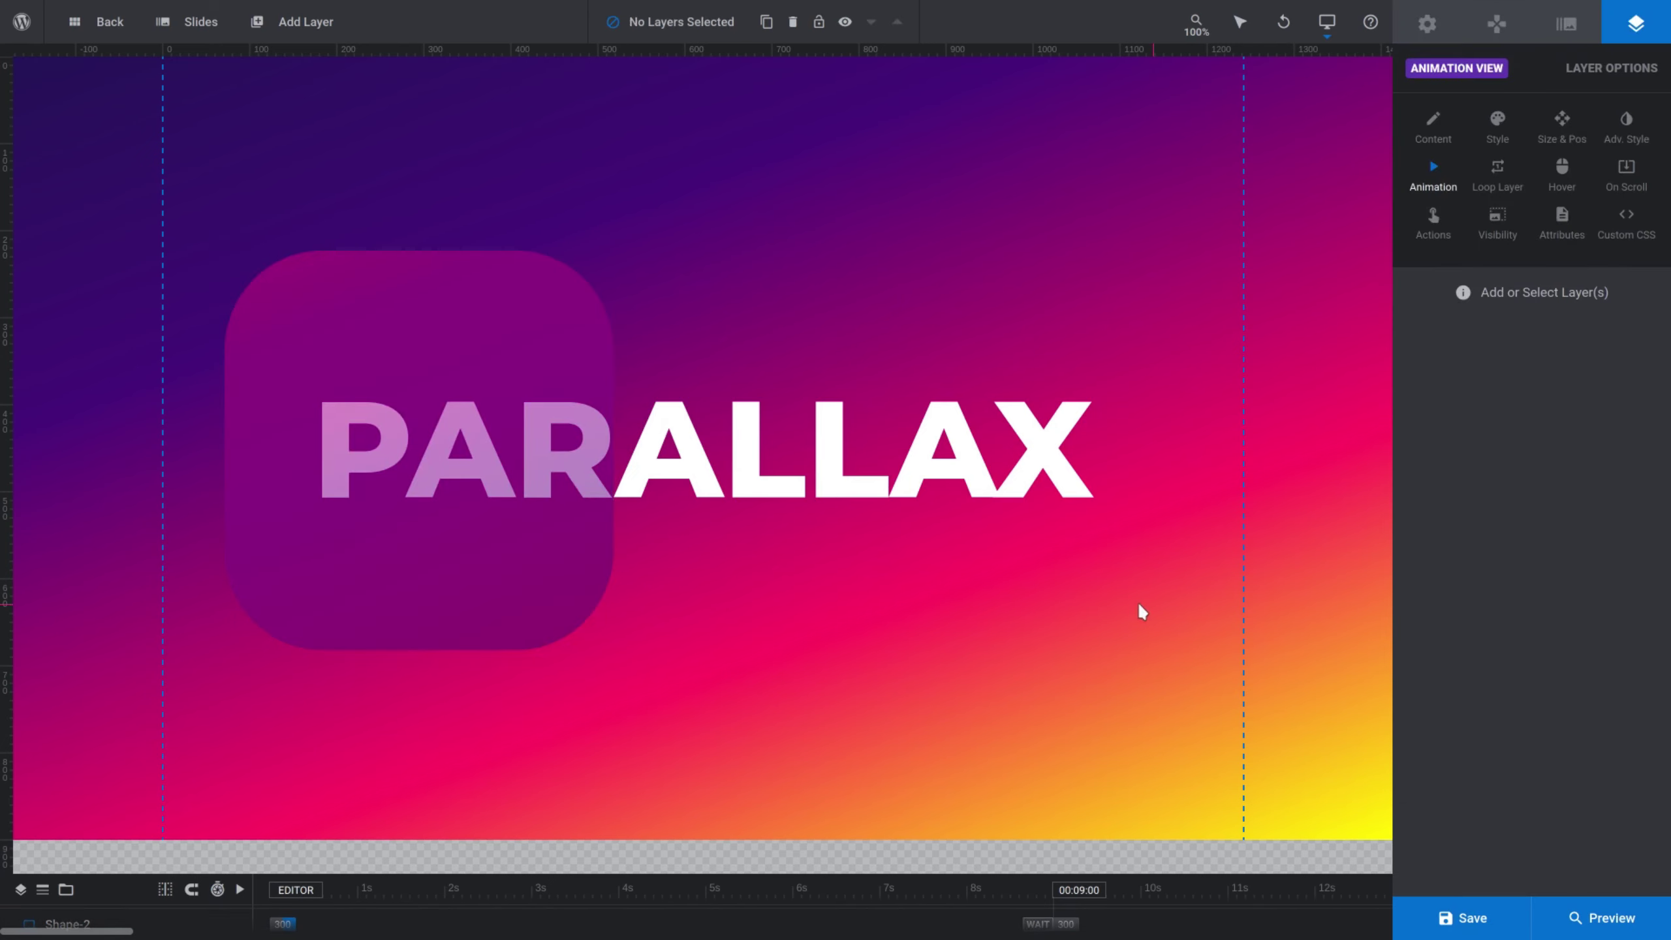
Step: Move the Shape-2 layer below Text-1 in the timeline's layer order and return to the editor view
mouse_move(788, 902)
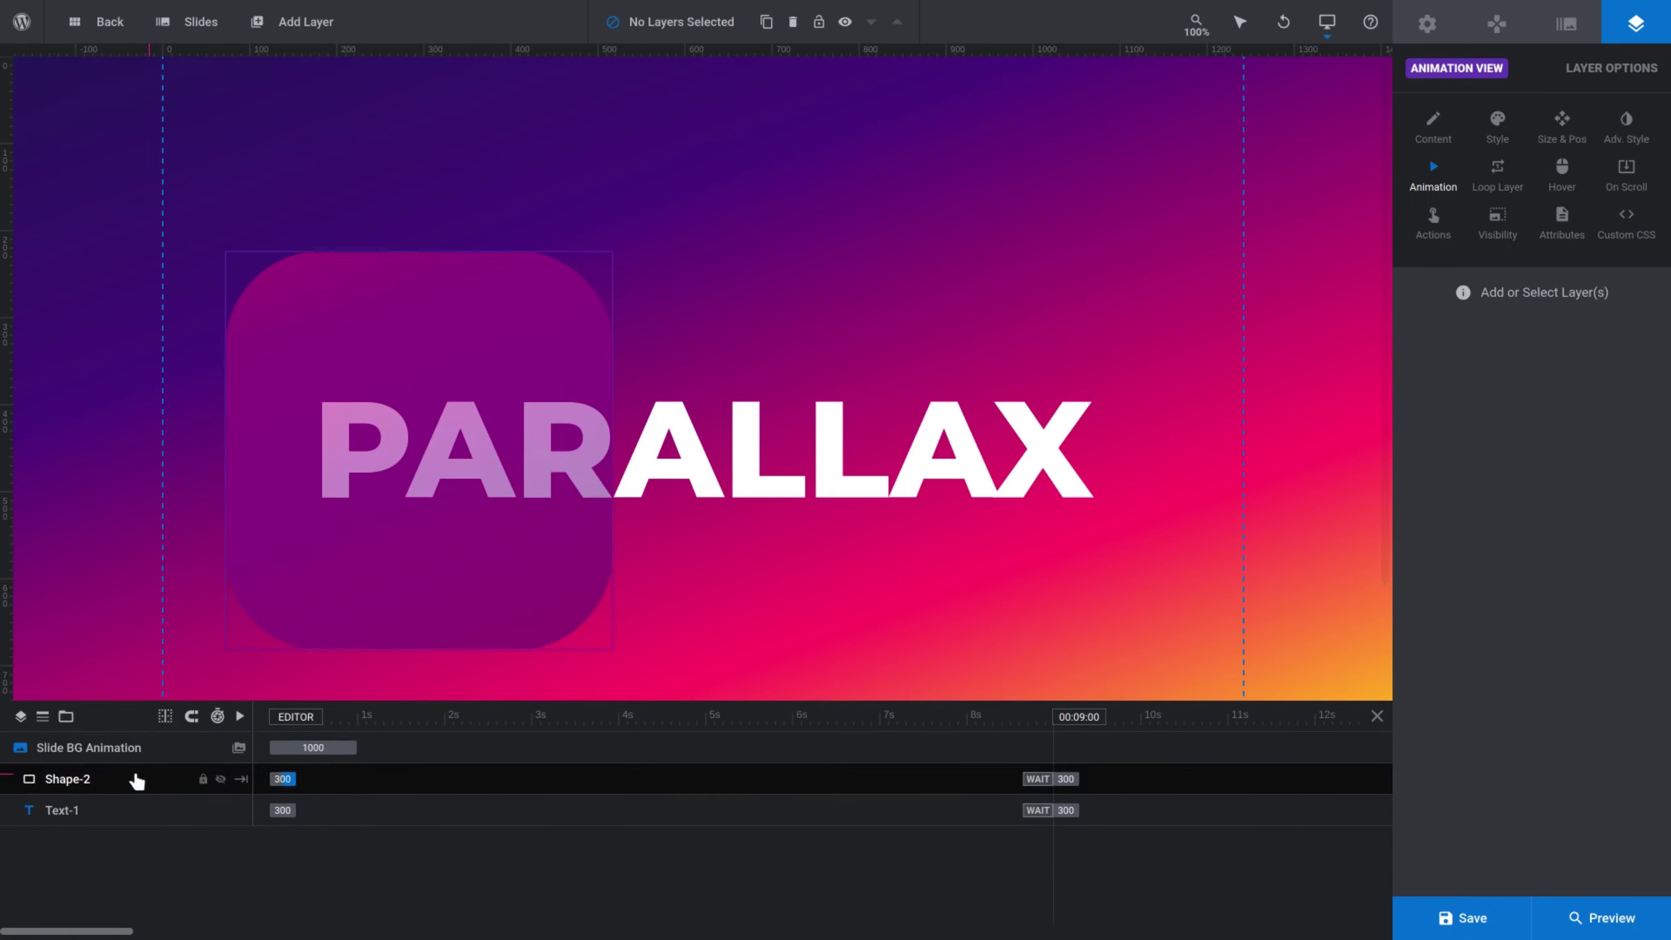
drag(136, 781, 151, 816)
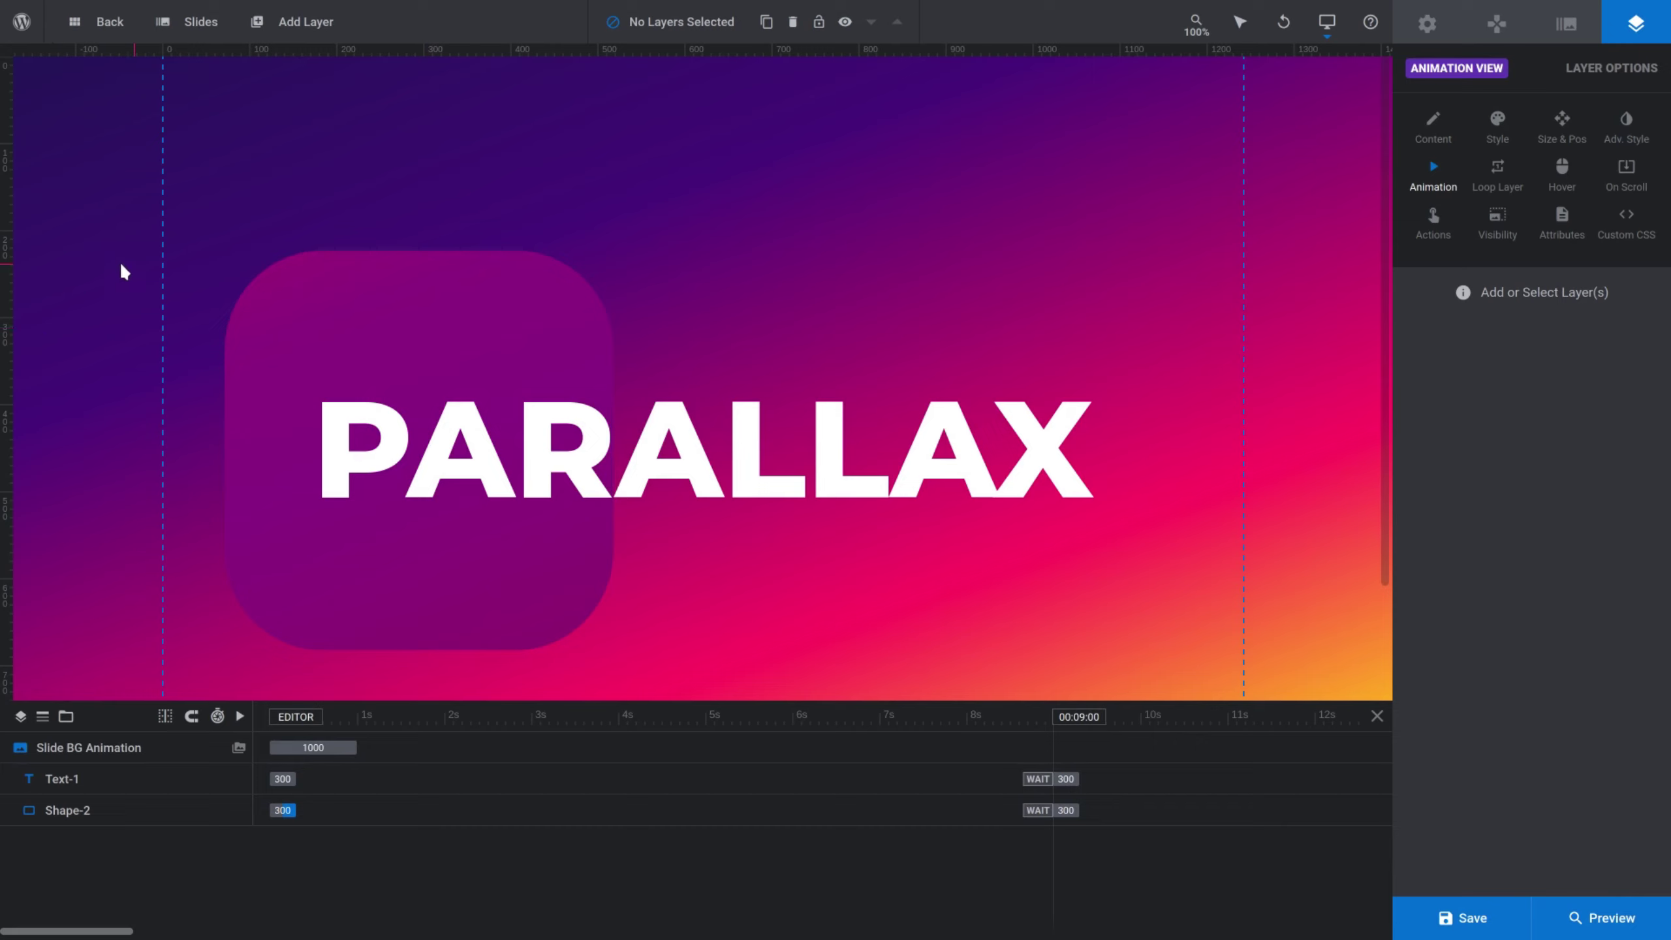
click(1434, 125)
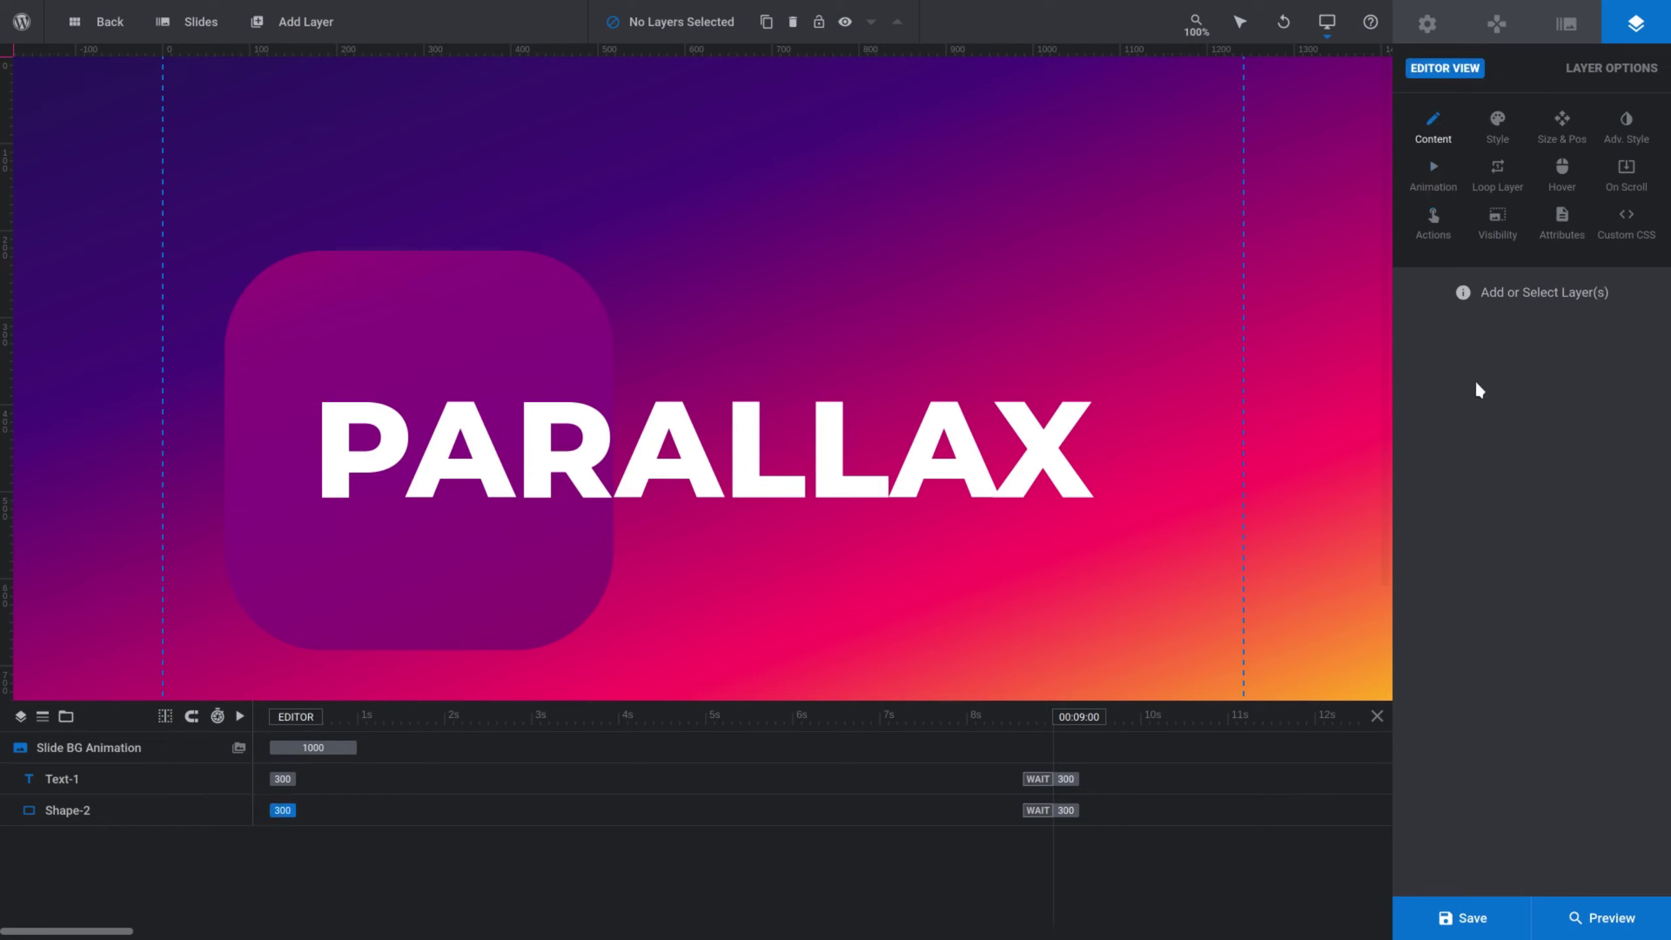
Step: Assign parallax level 7 (35 %) to the rounded shape layer in its scroll options
click(551, 330)
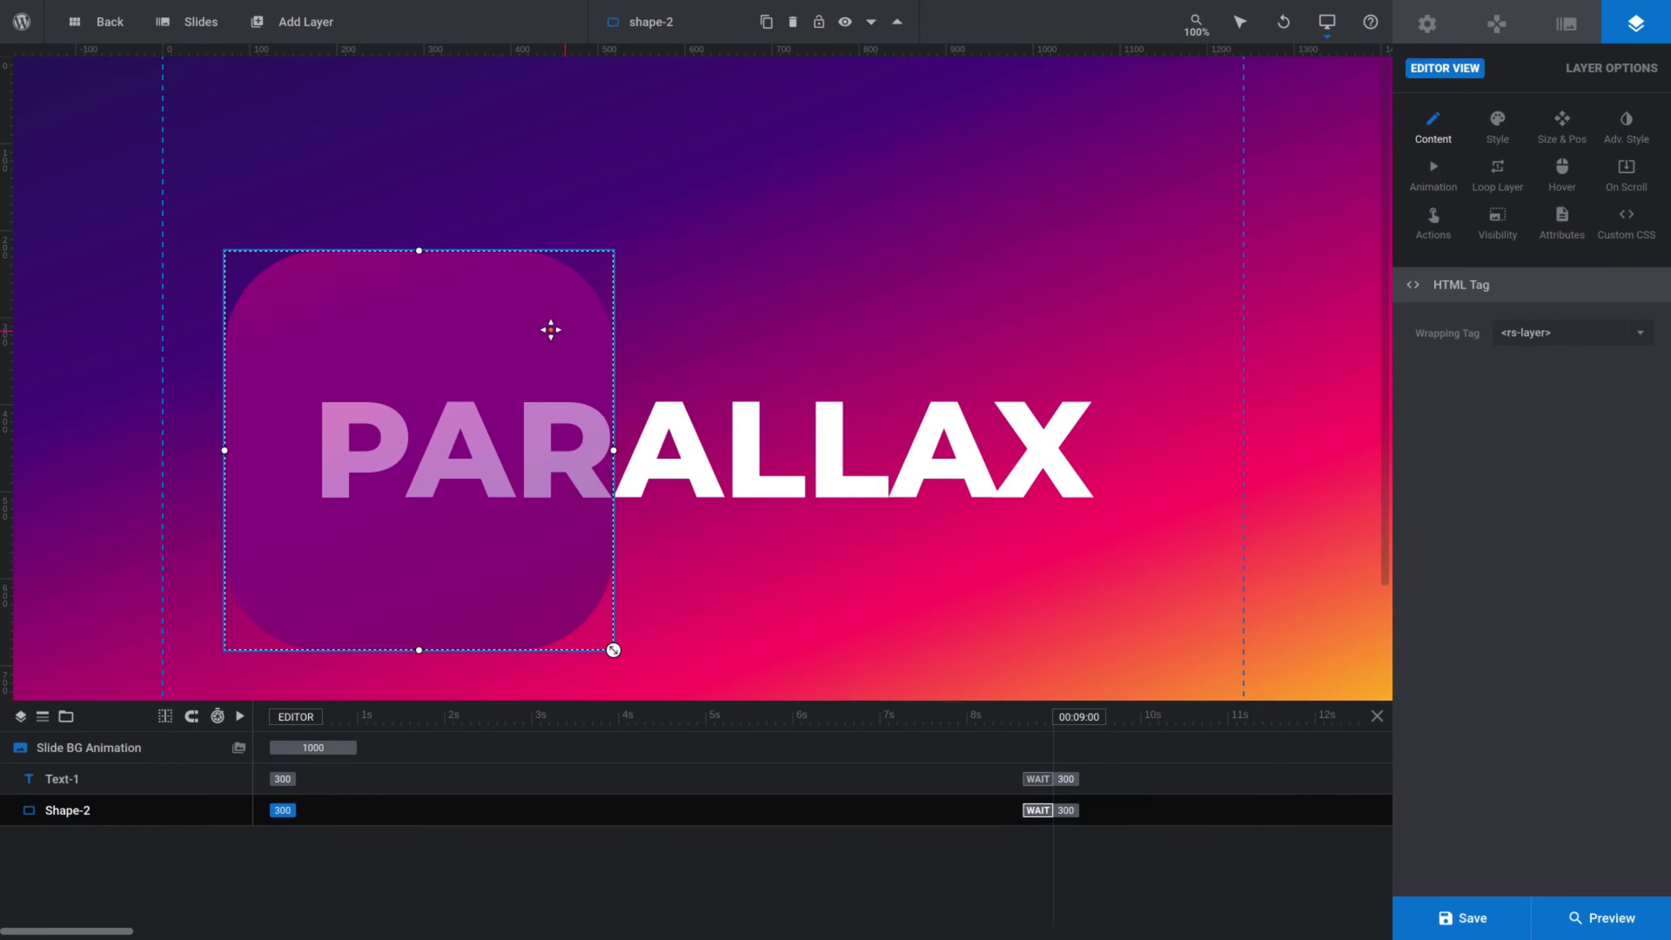
click(1627, 184)
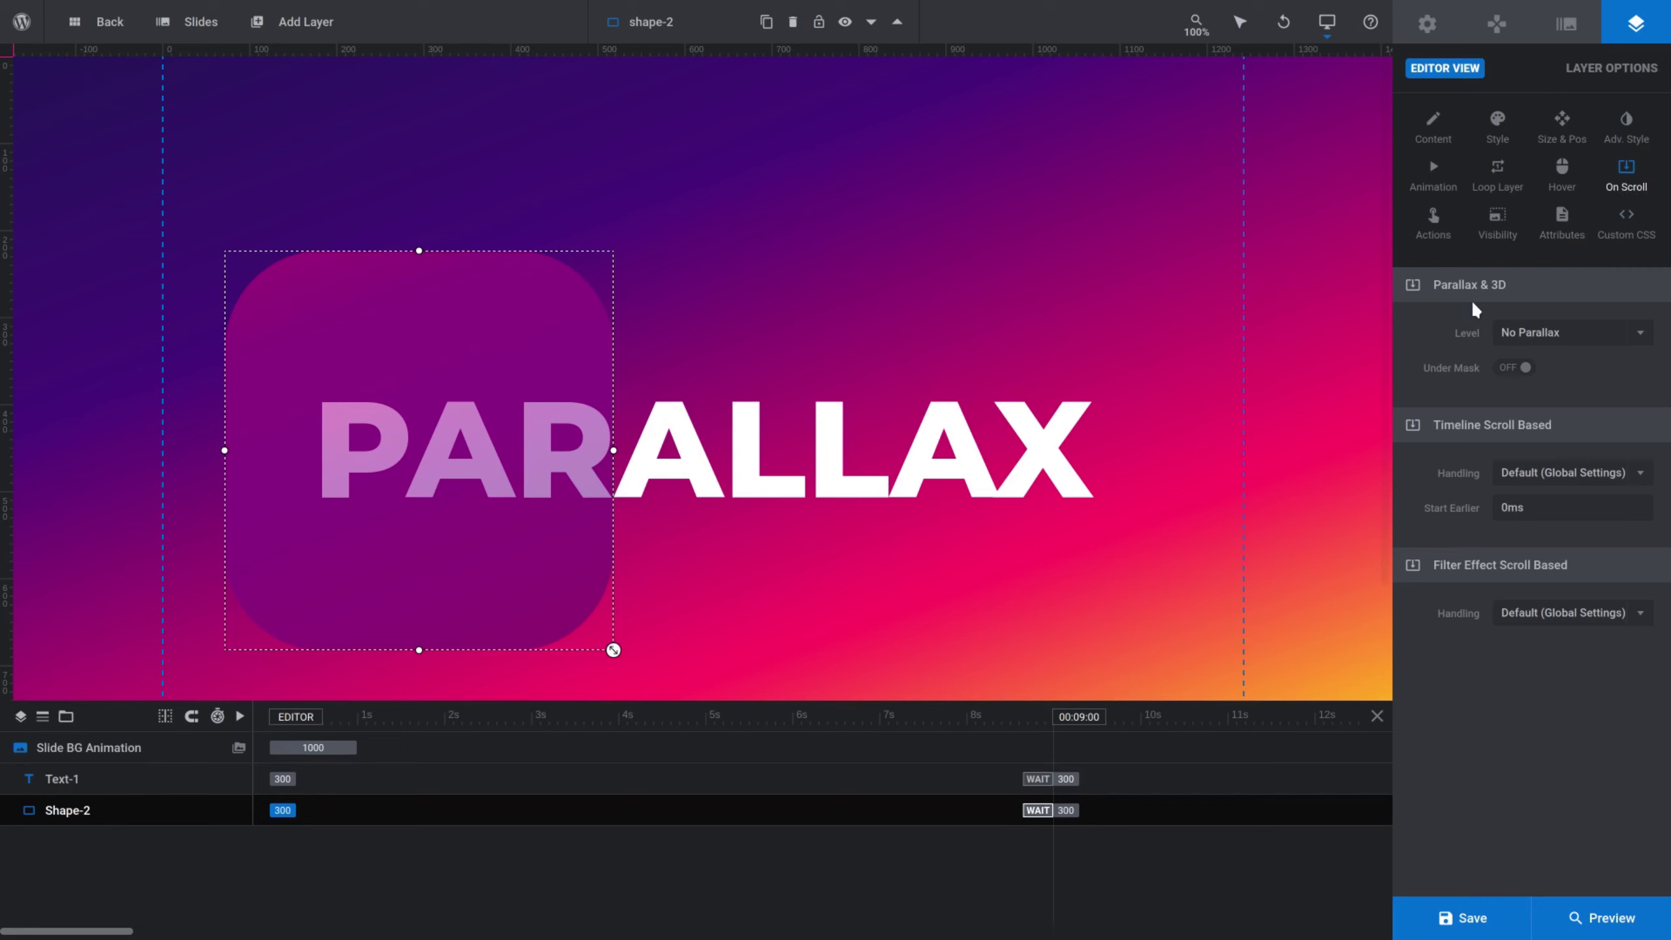
click(1636, 335)
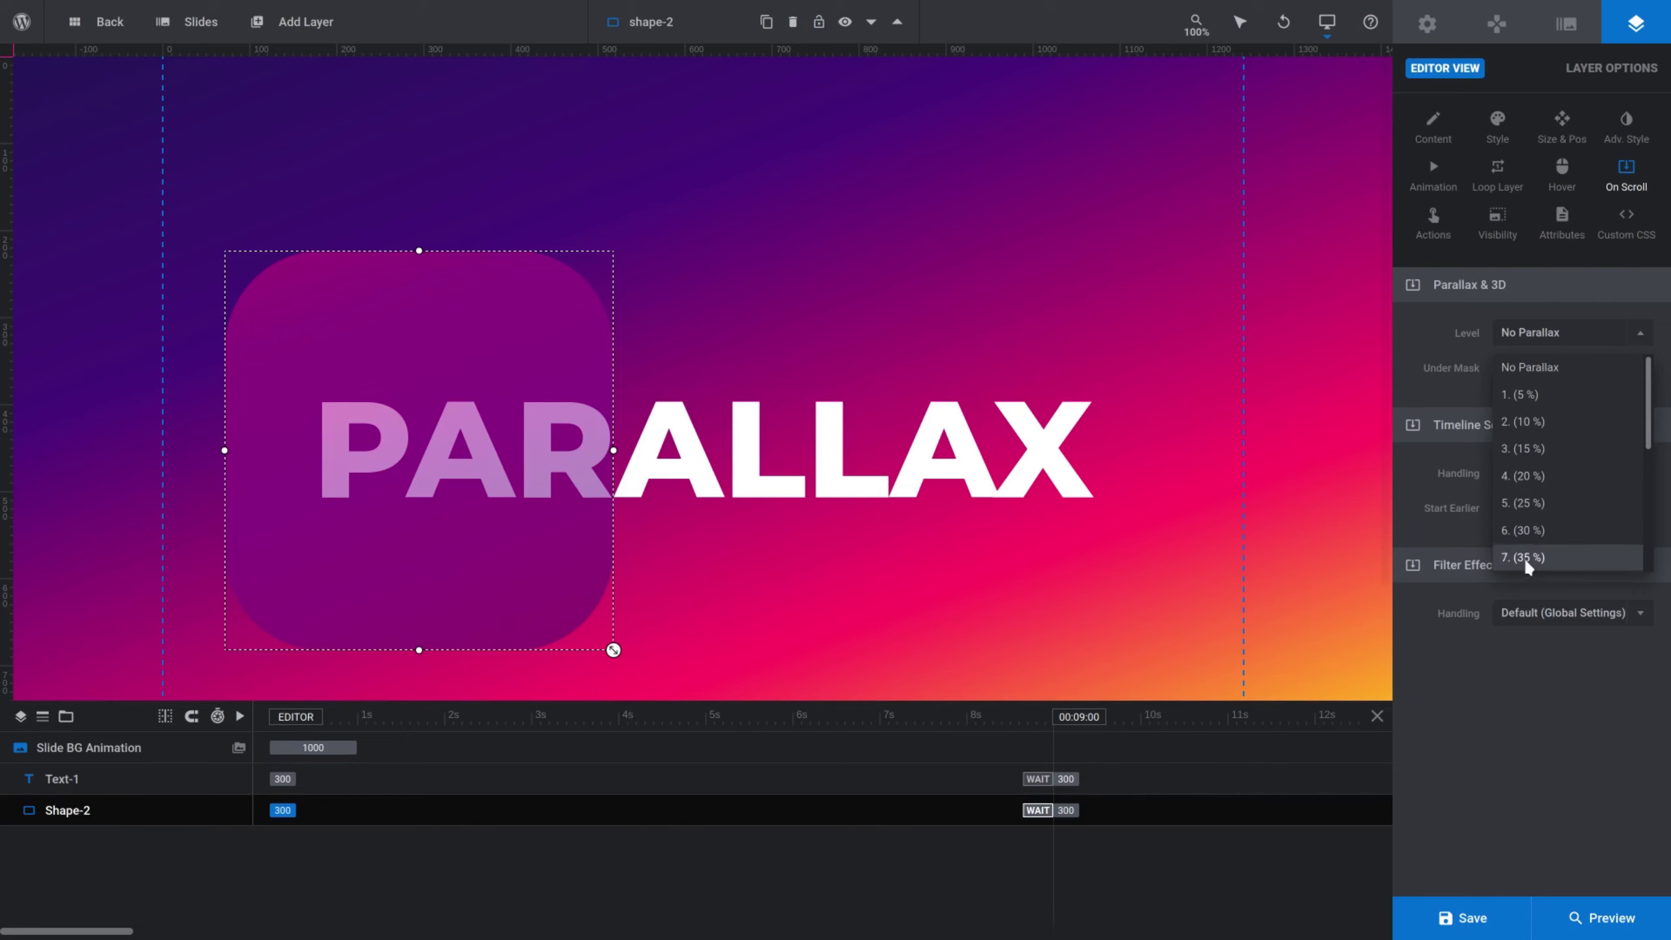
click(1568, 558)
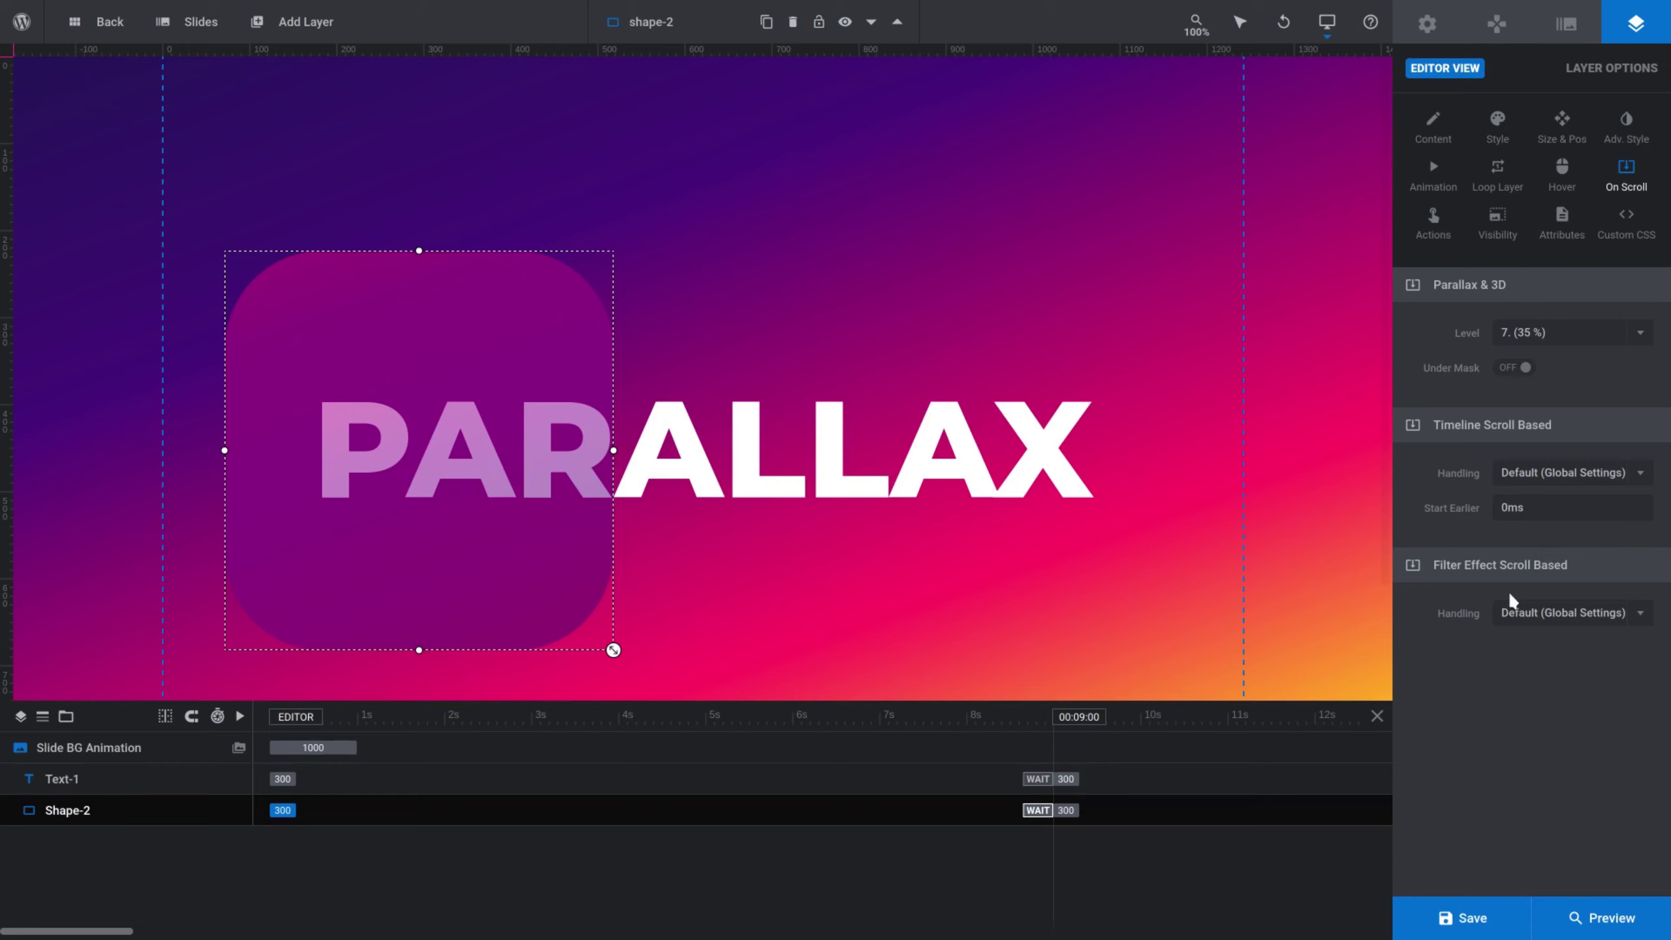
Step: Change the trigger of the module's parallax effect to Mouse Move
click(1427, 23)
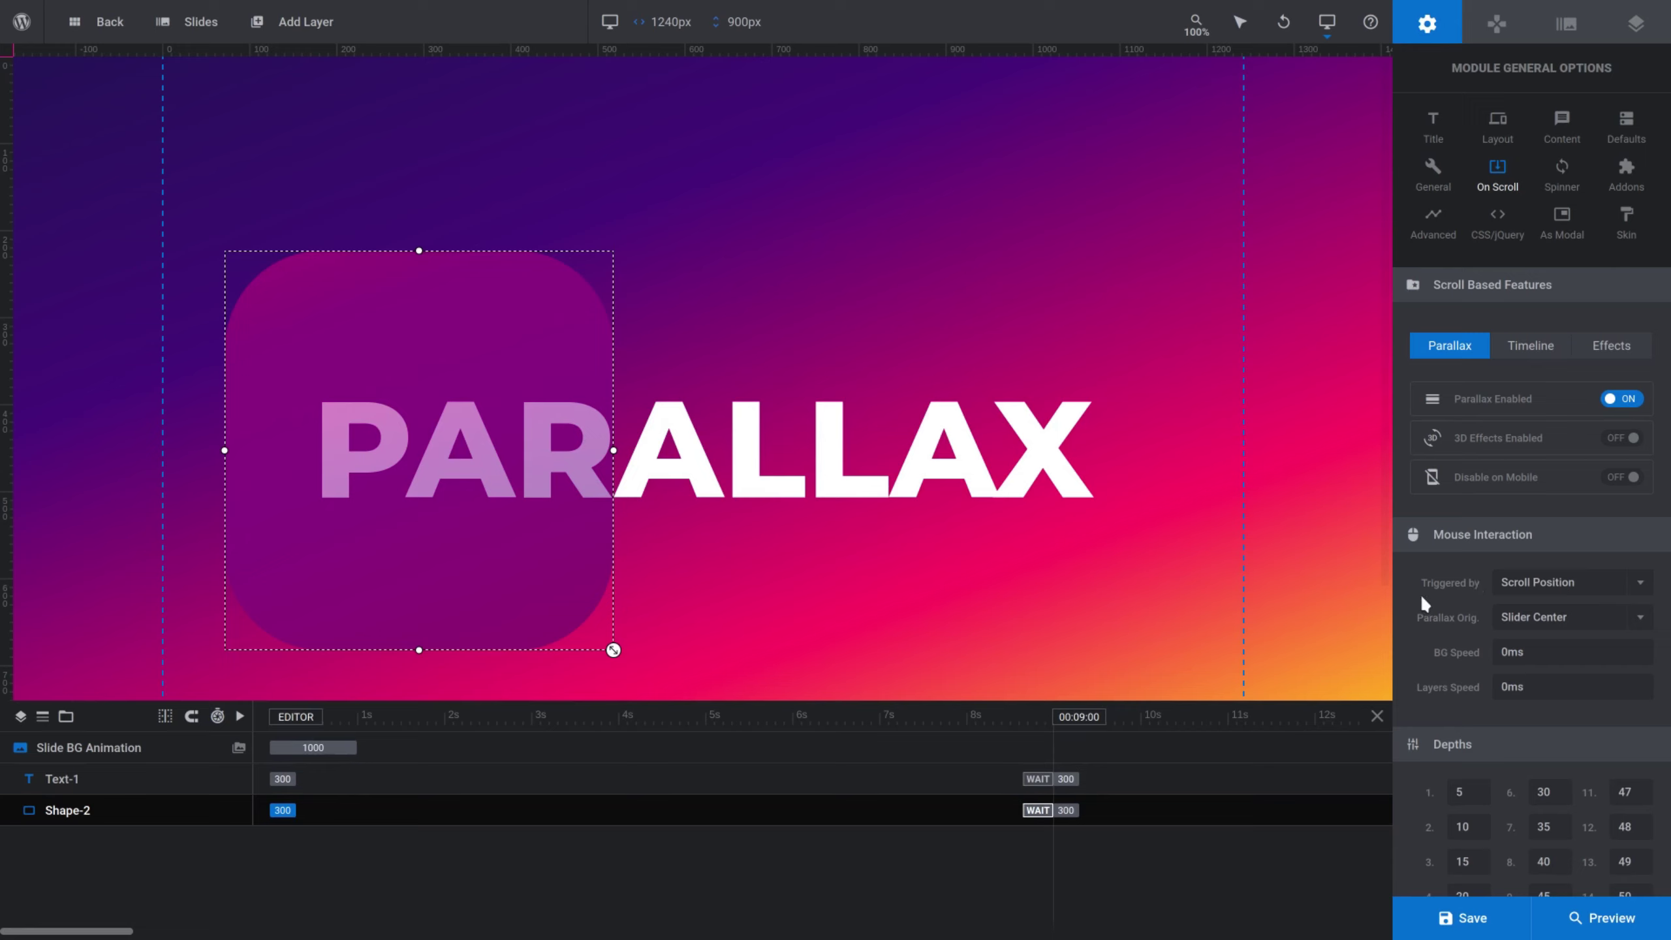
click(1641, 584)
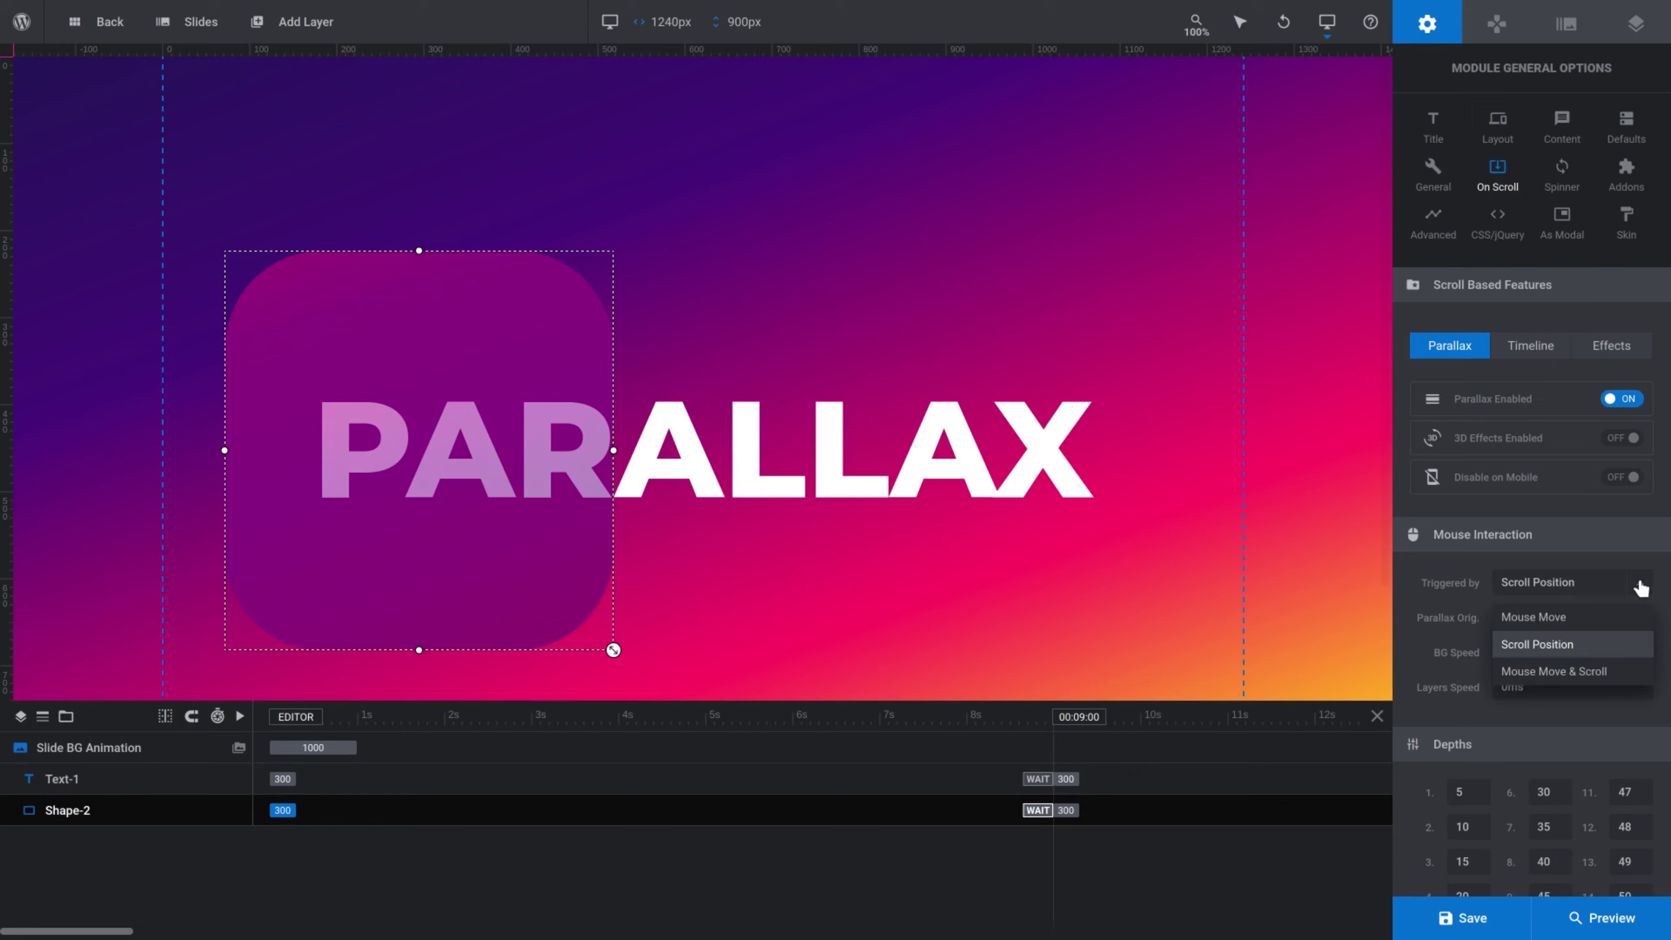
click(1536, 616)
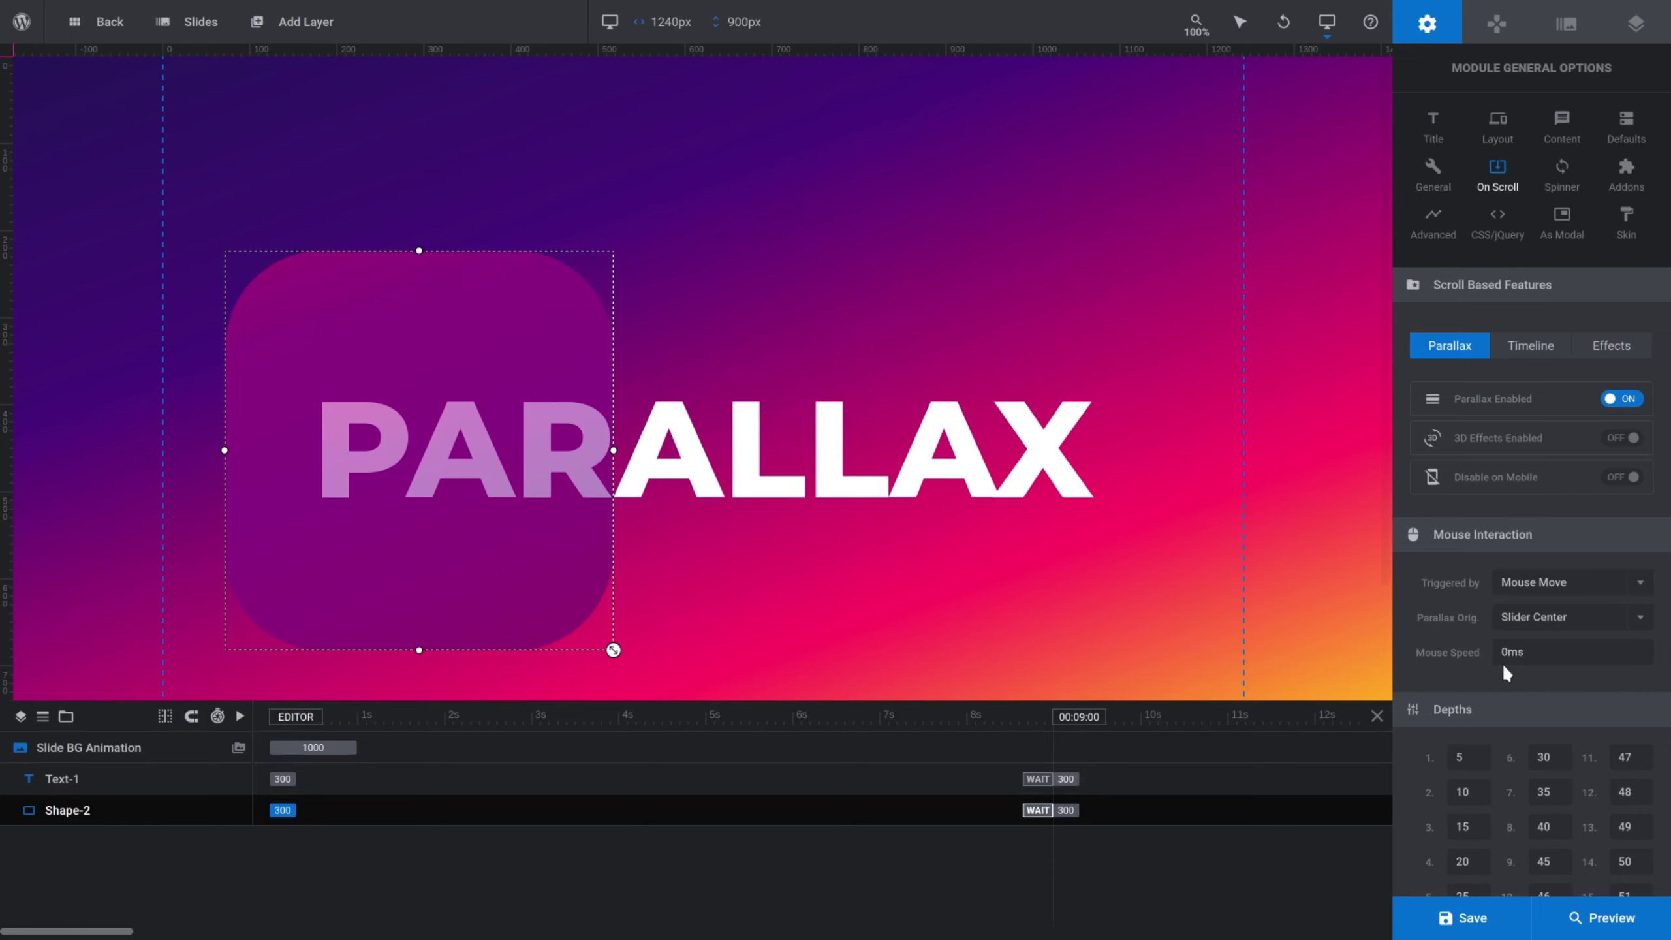
Step: Save the module and open its preview
click(1464, 919)
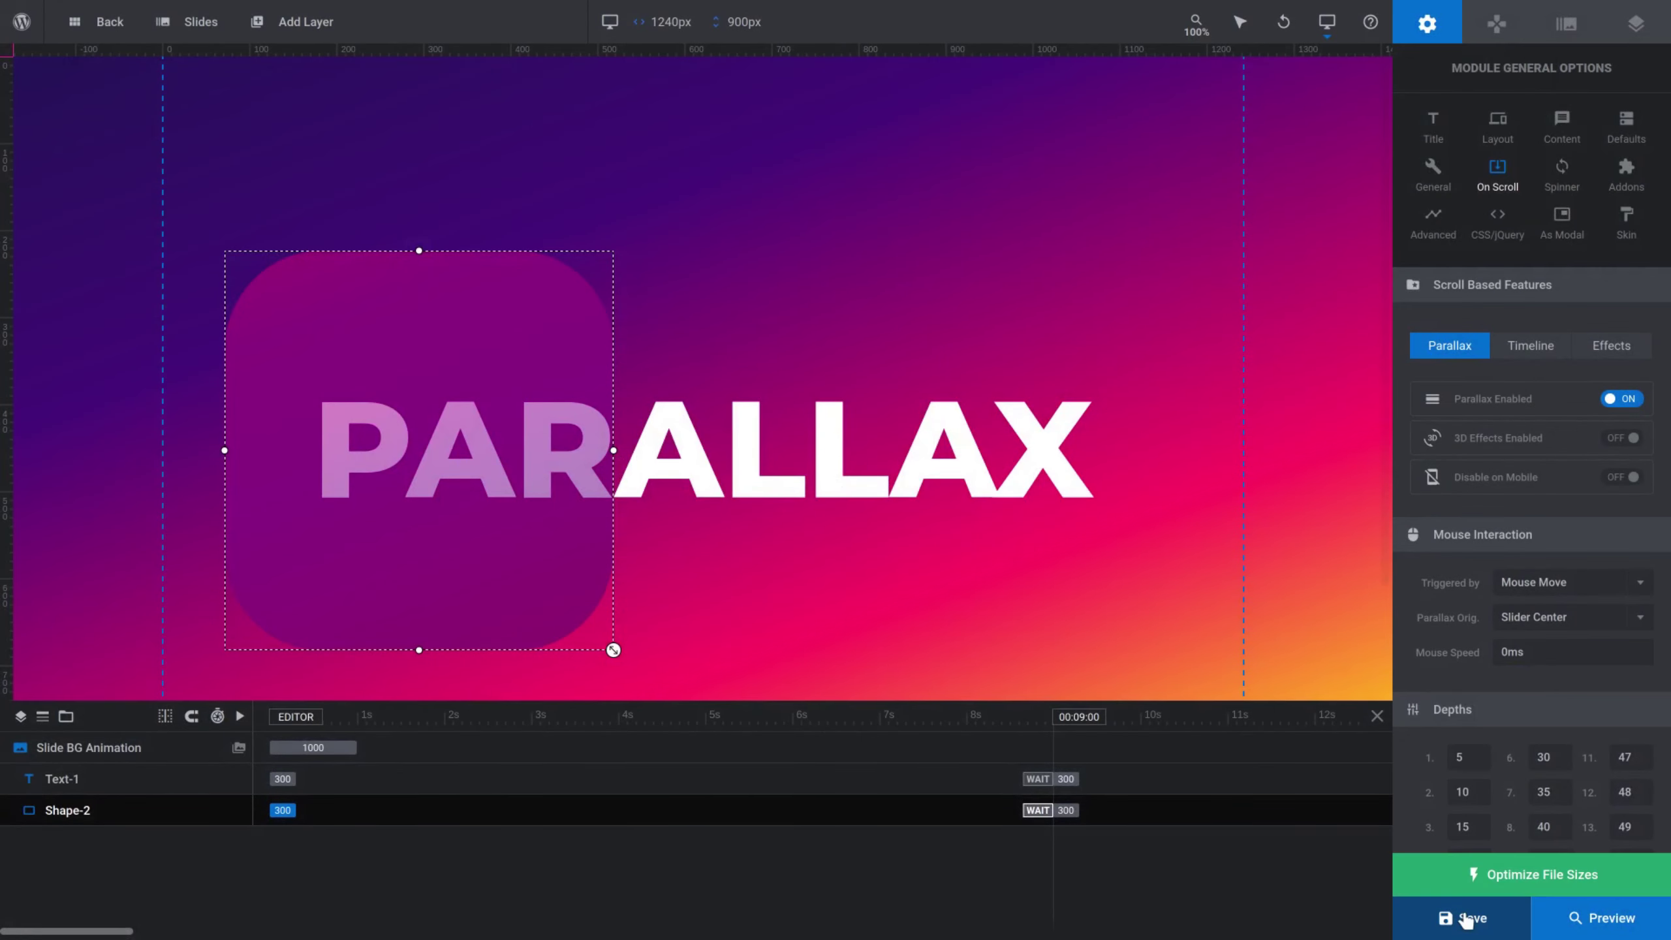
click(1579, 913)
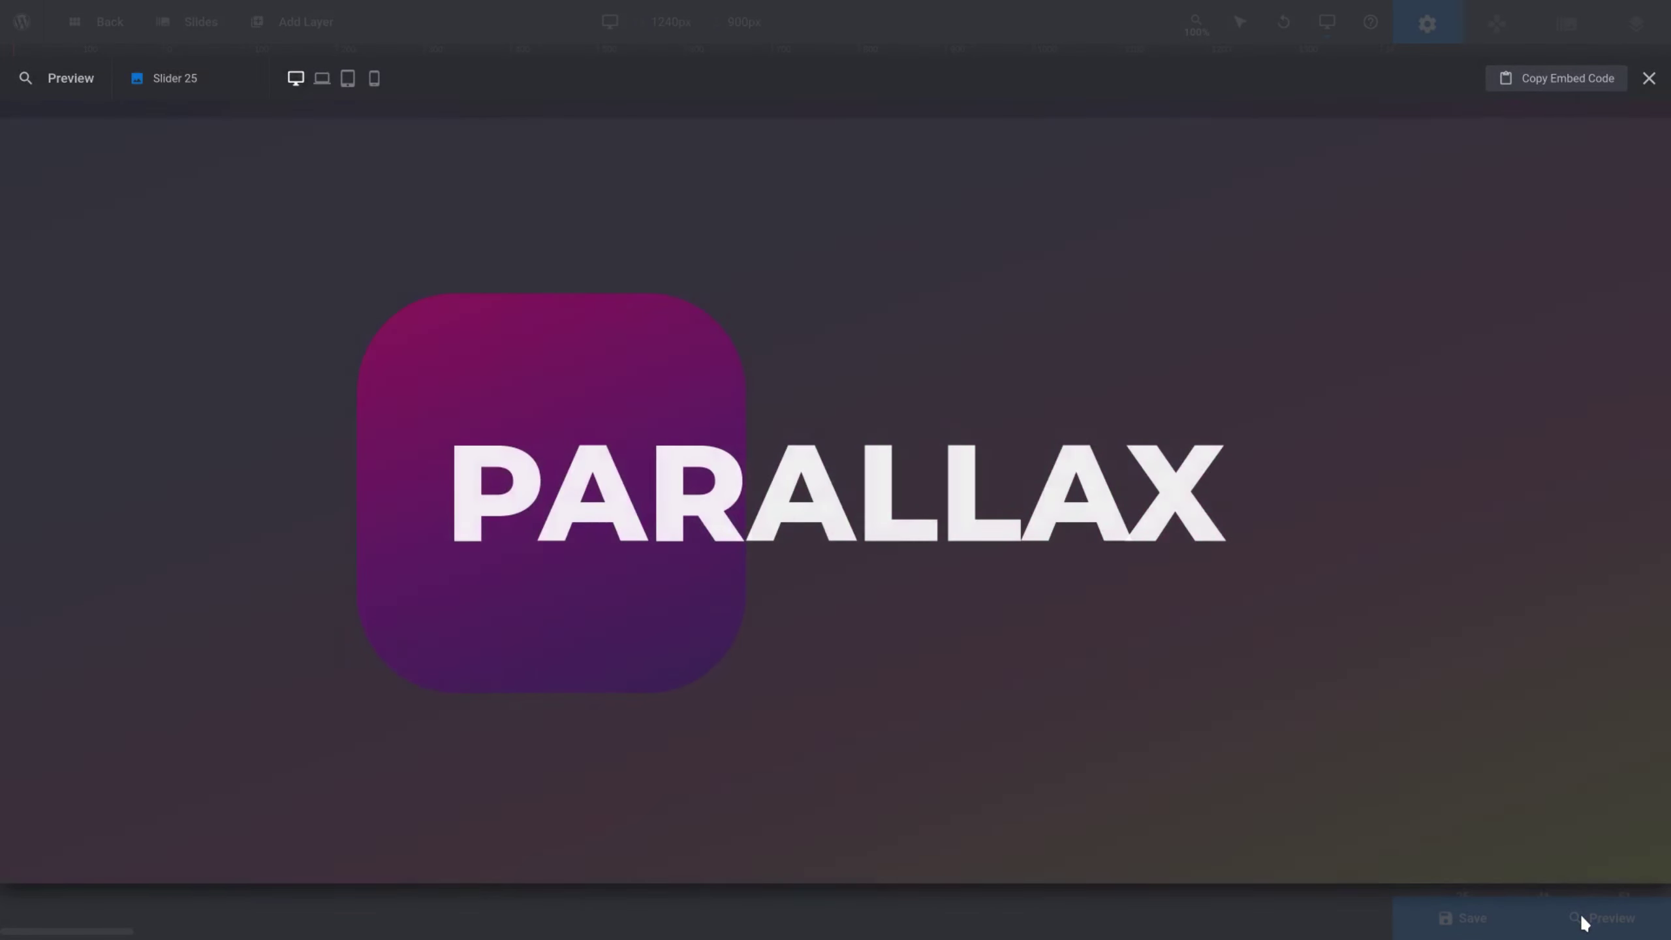